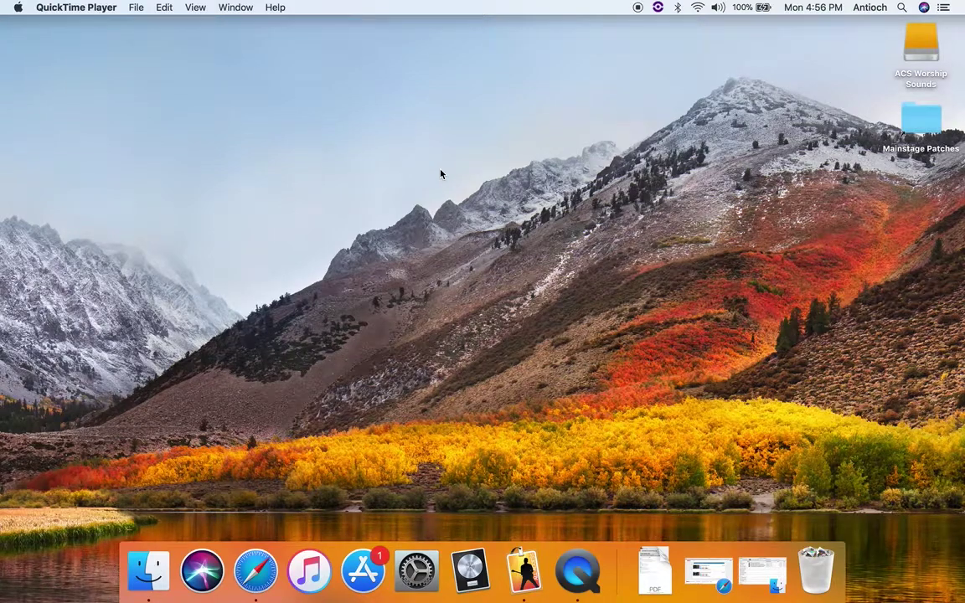
# - Switch to the full-screen MainStage Space showing the Antioch Worship concert
pyautogui.hotkey('ctrl', 'Right')
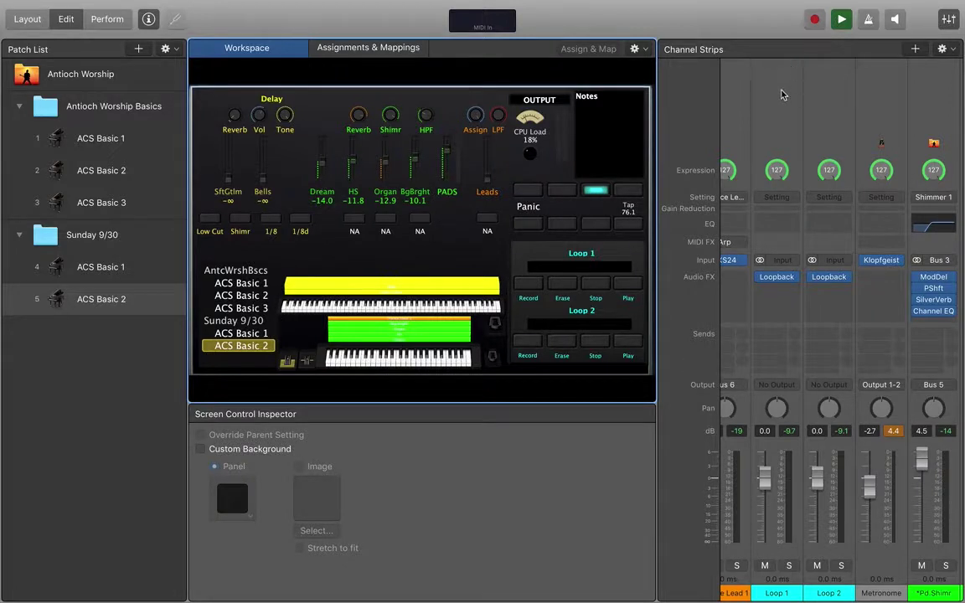
# - Select the Loop 1 channel strip in ACS Basic 2 after briefly checking Loop 2
pyautogui.click(781, 95)
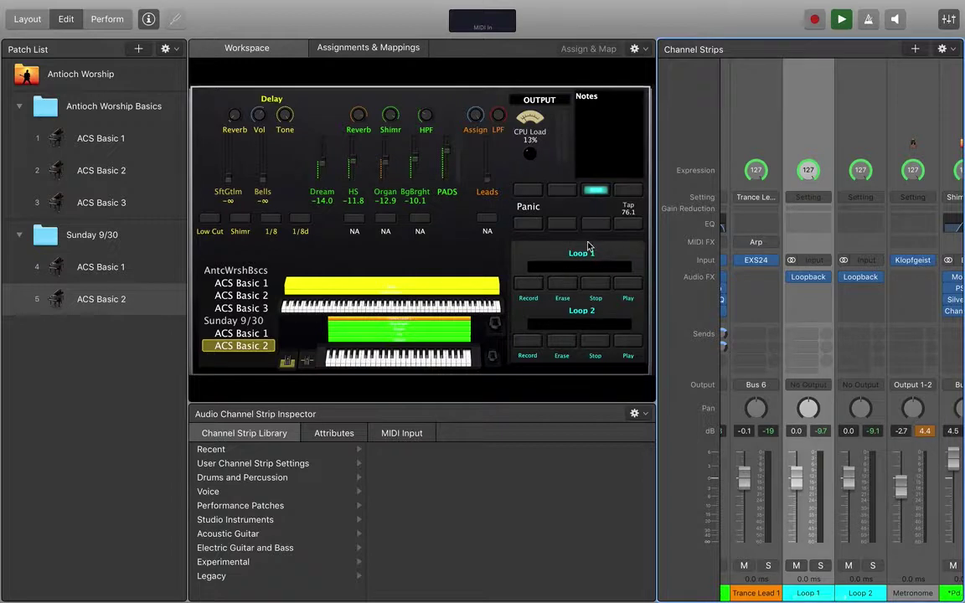
pyautogui.click(855, 124)
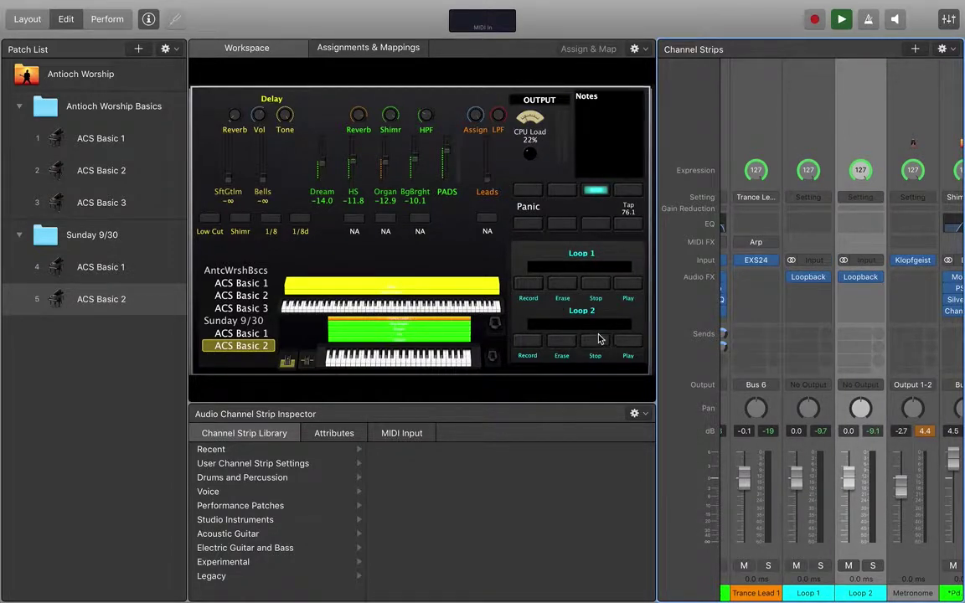
pyautogui.click(807, 110)
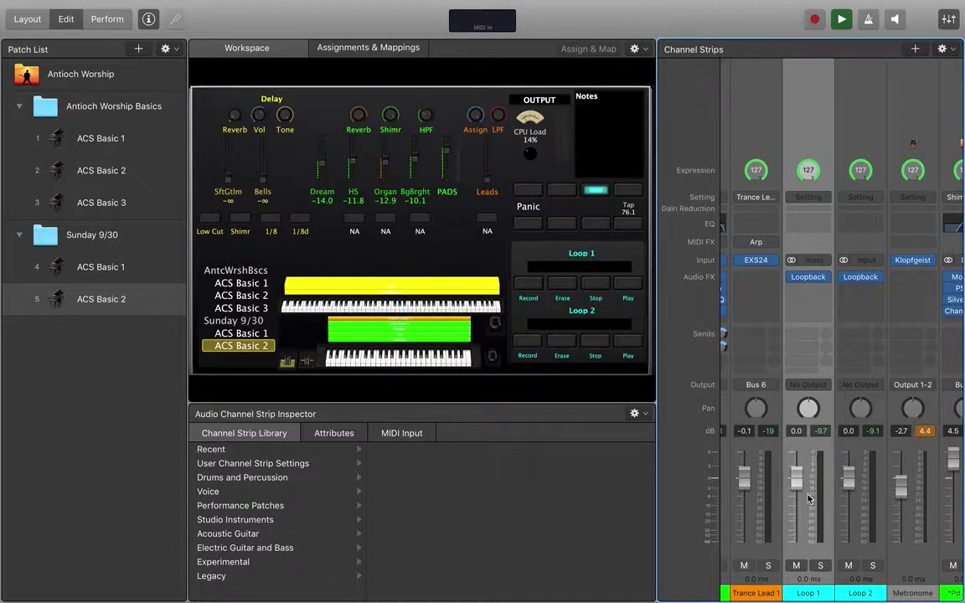
pyautogui.hscroll(-5, 804, 352)
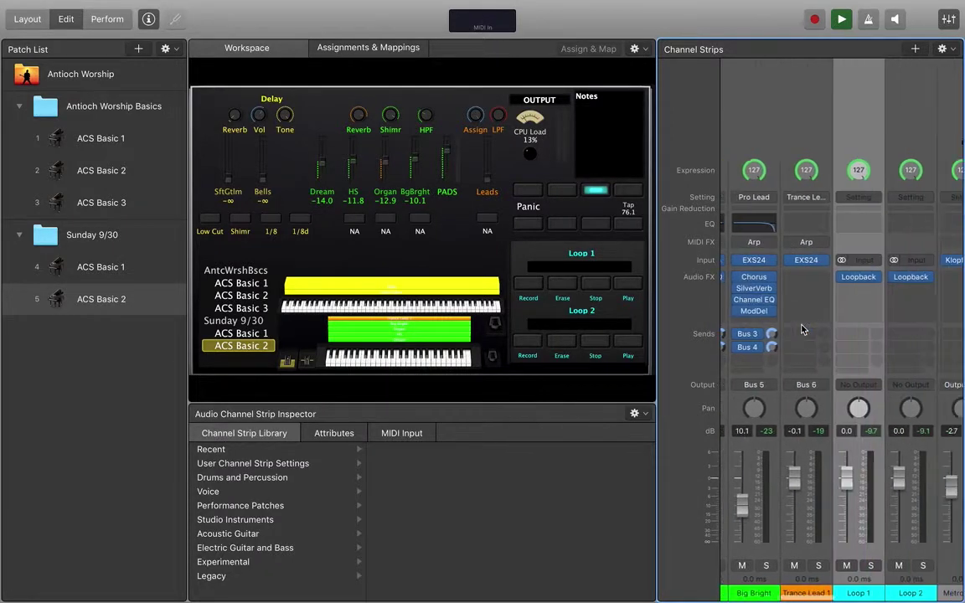
pyautogui.hscroll(2, 802, 329)
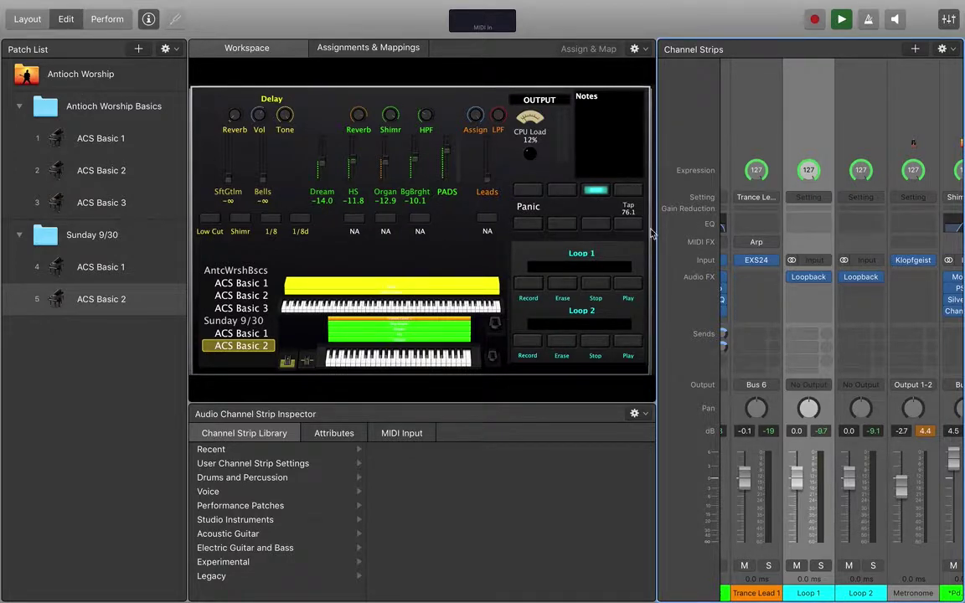
pyautogui.hscroll(2, 864, 328)
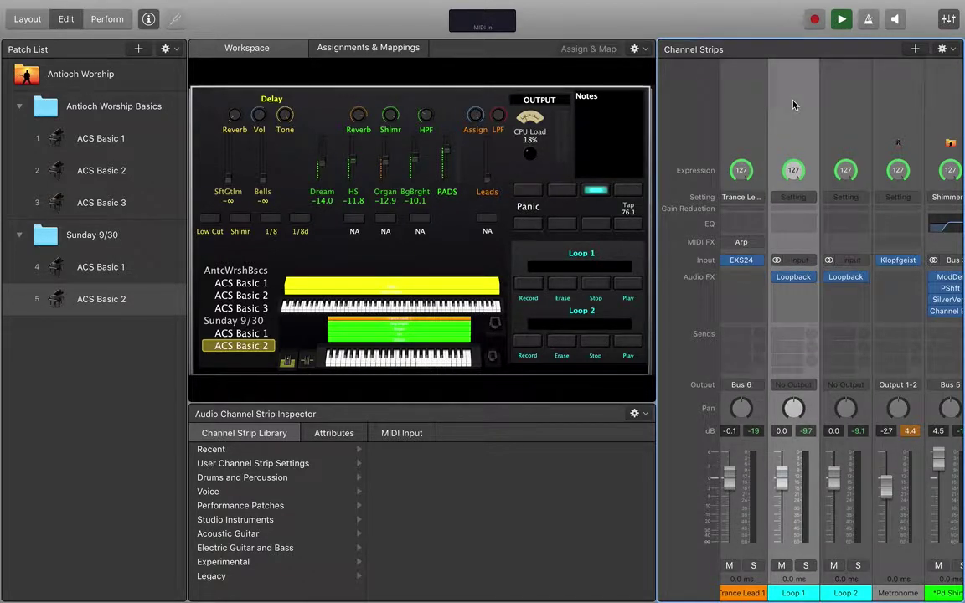
pyautogui.click(801, 278)
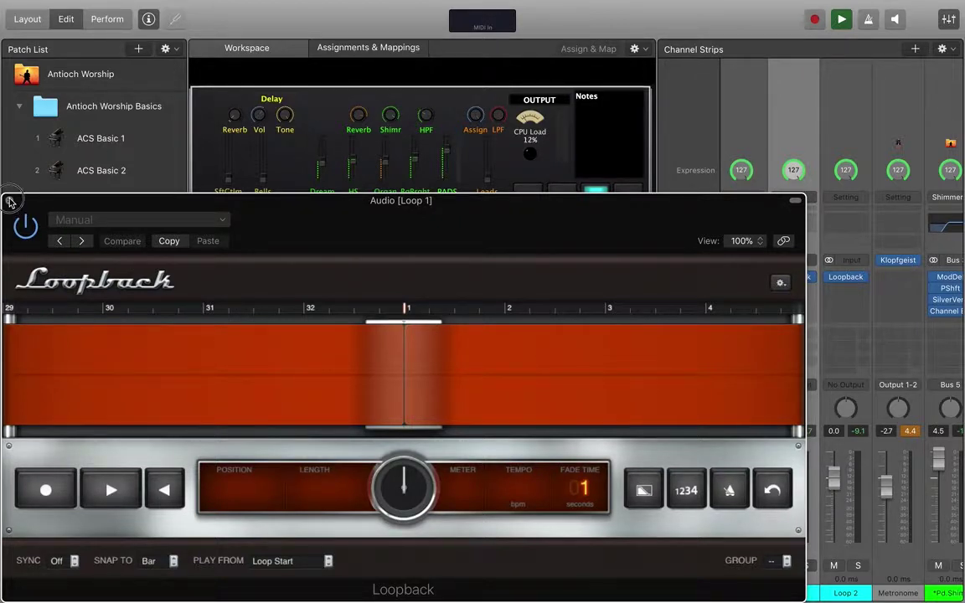
pyautogui.click(10, 202)
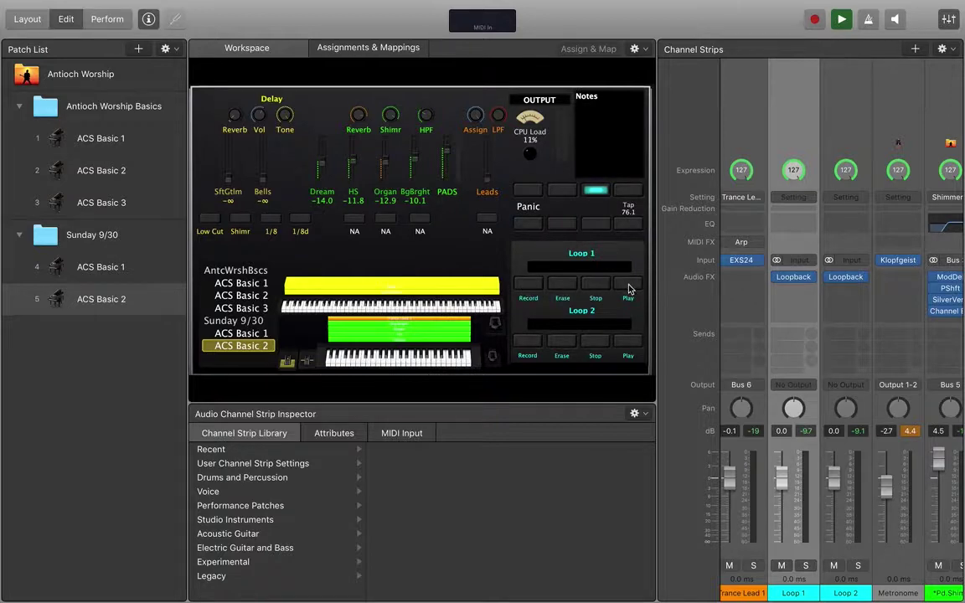
pyautogui.click(796, 279)
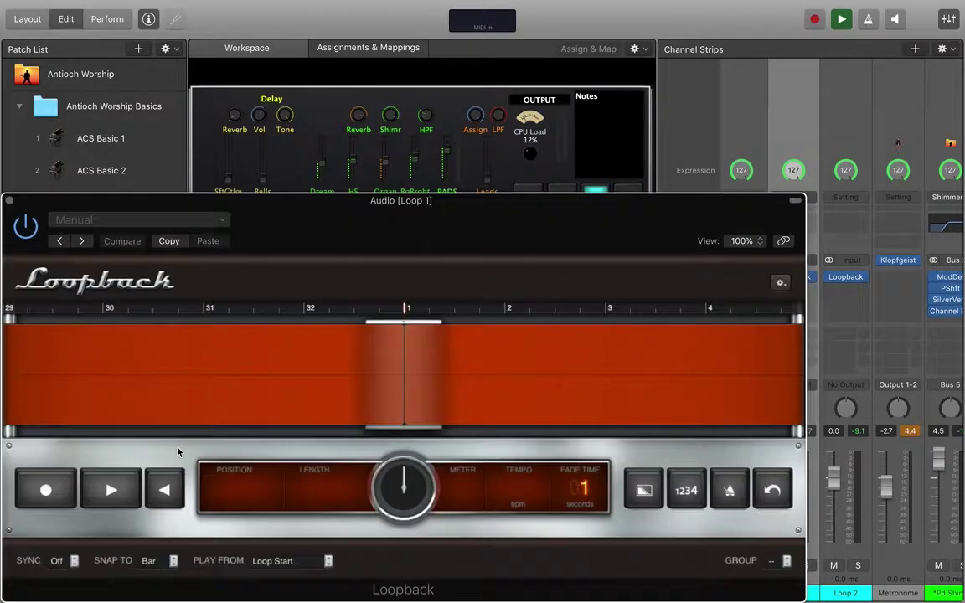
pyautogui.click(8, 201)
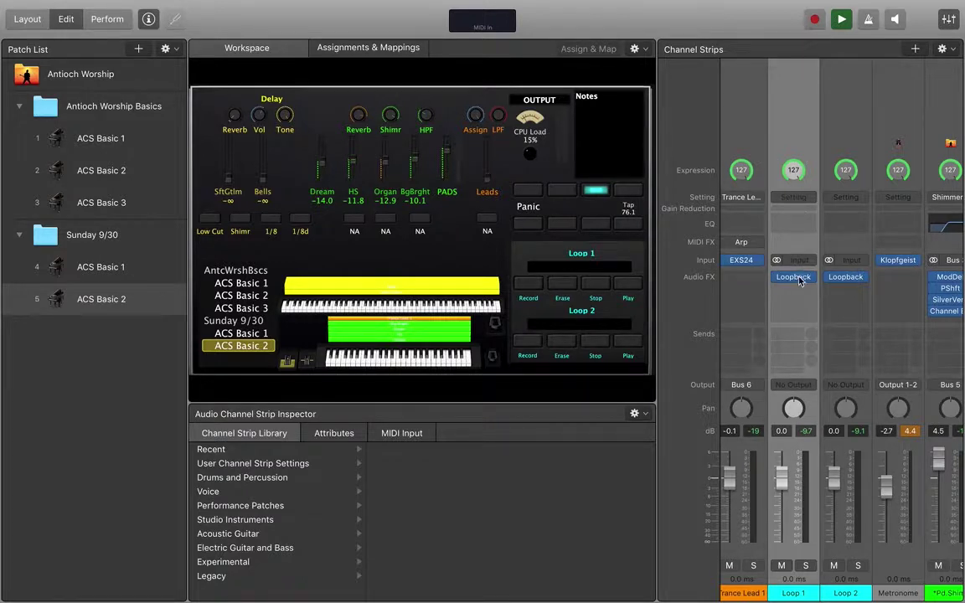
# - Choose Bus 5 as the input source of the Loop 1 channel strip
pyautogui.moveTo(805, 315)
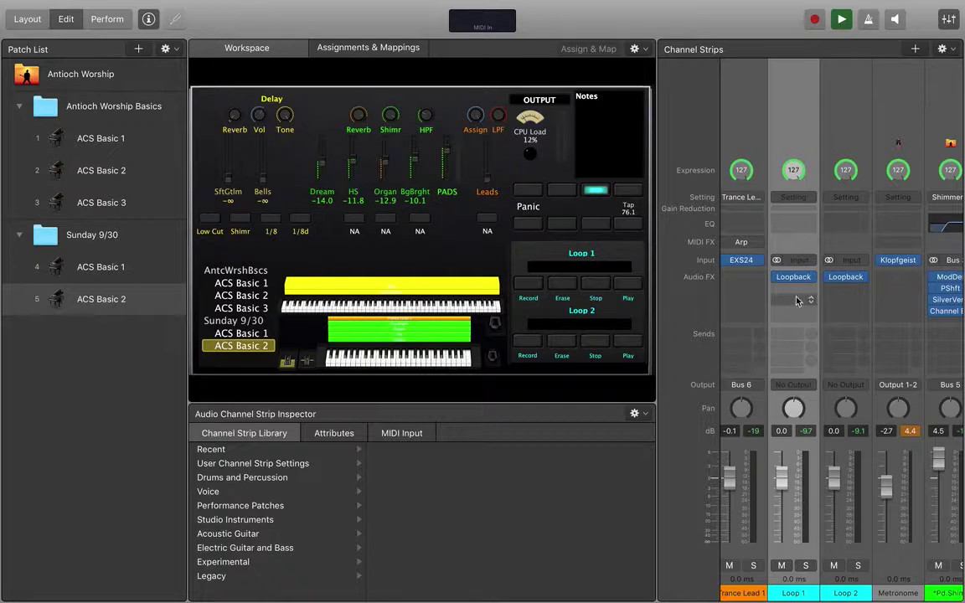
pyautogui.moveTo(773, 354)
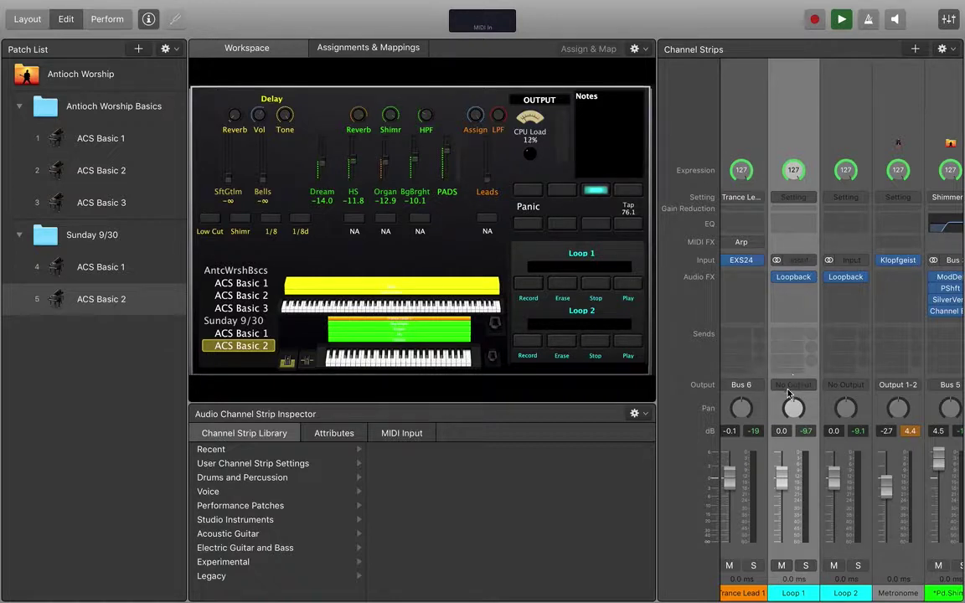
pyautogui.moveTo(799, 295)
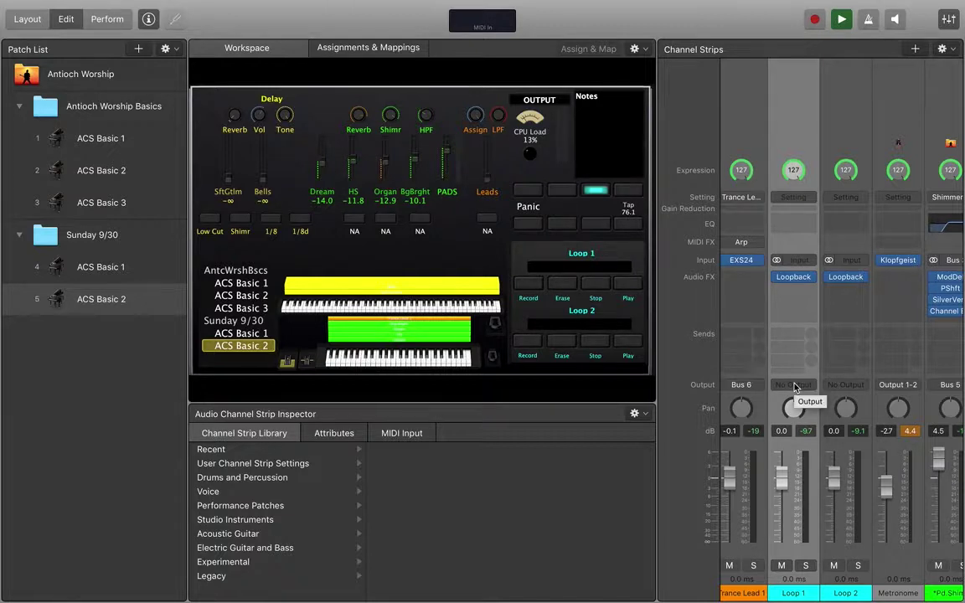
pyautogui.click(800, 264)
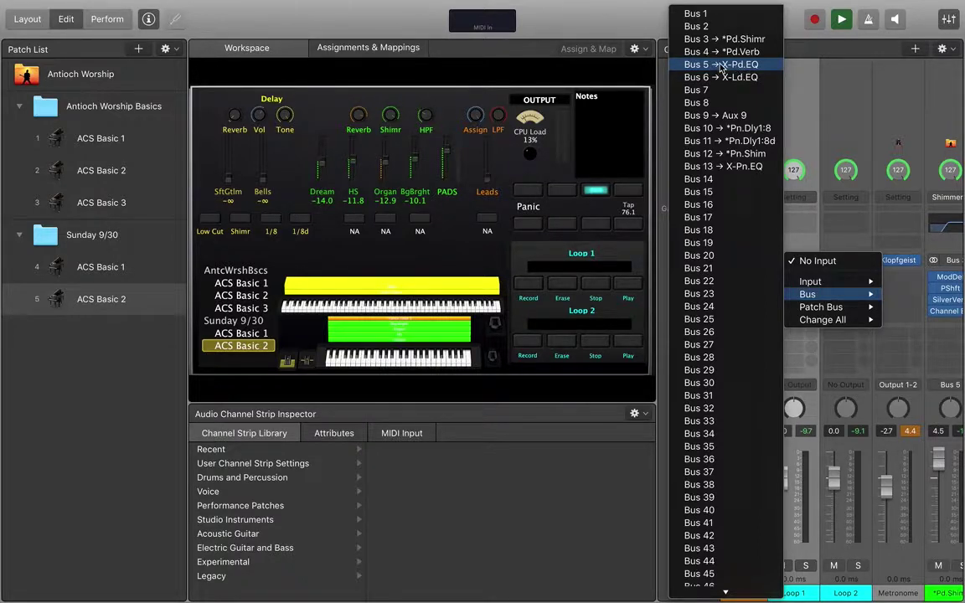
pyautogui.click(737, 67)
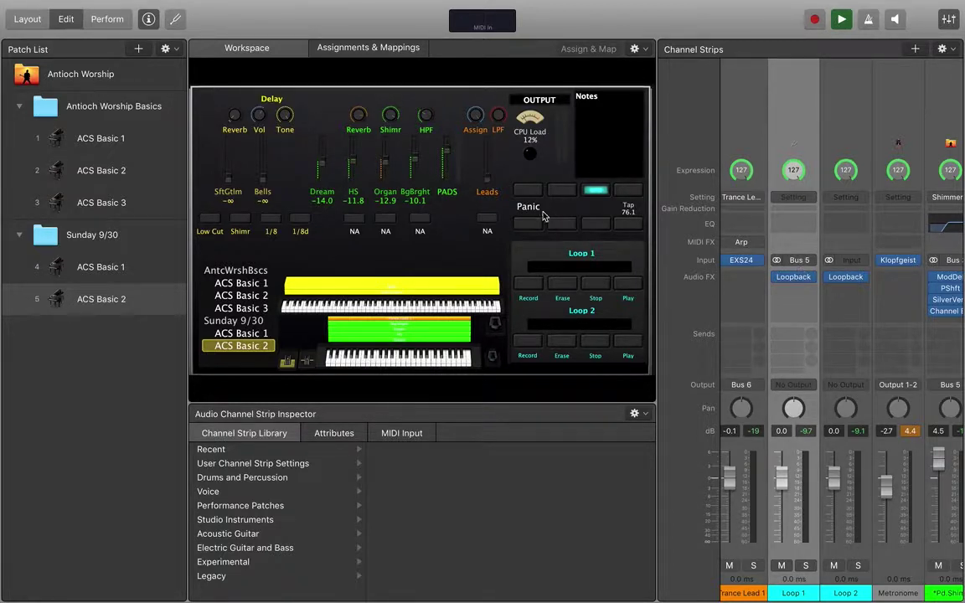
# - Play A and G test notes on Musical Typing, then open Loop 1's Loopback plug-in
pyautogui.press('super+k')
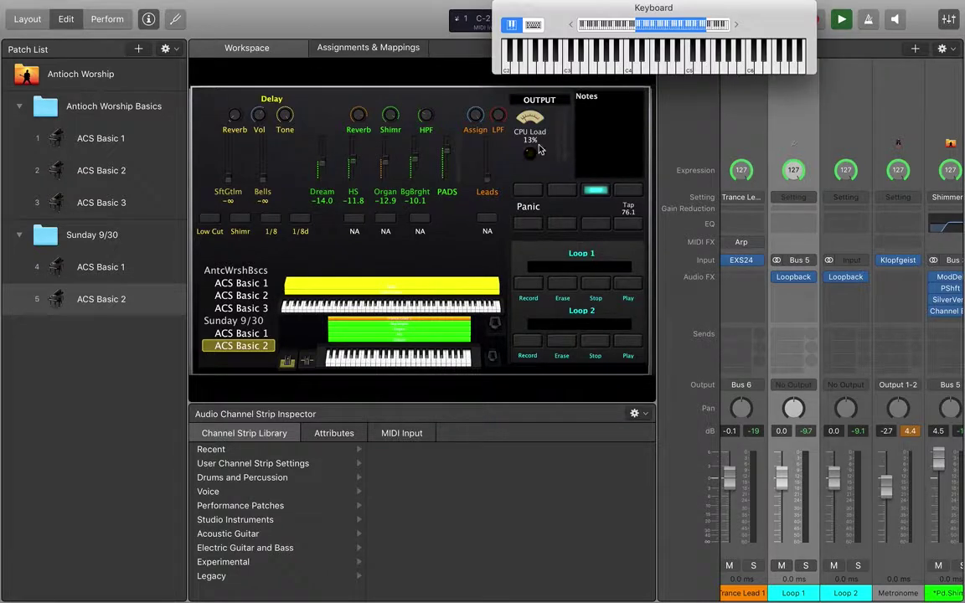
pyautogui.click(535, 25)
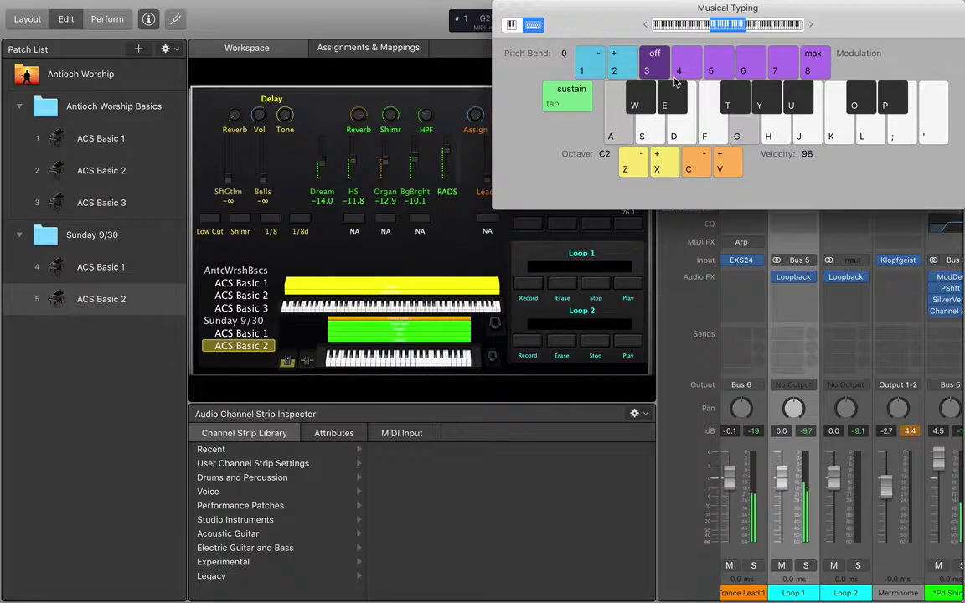
pyautogui.press('a')
pyautogui.press('g')
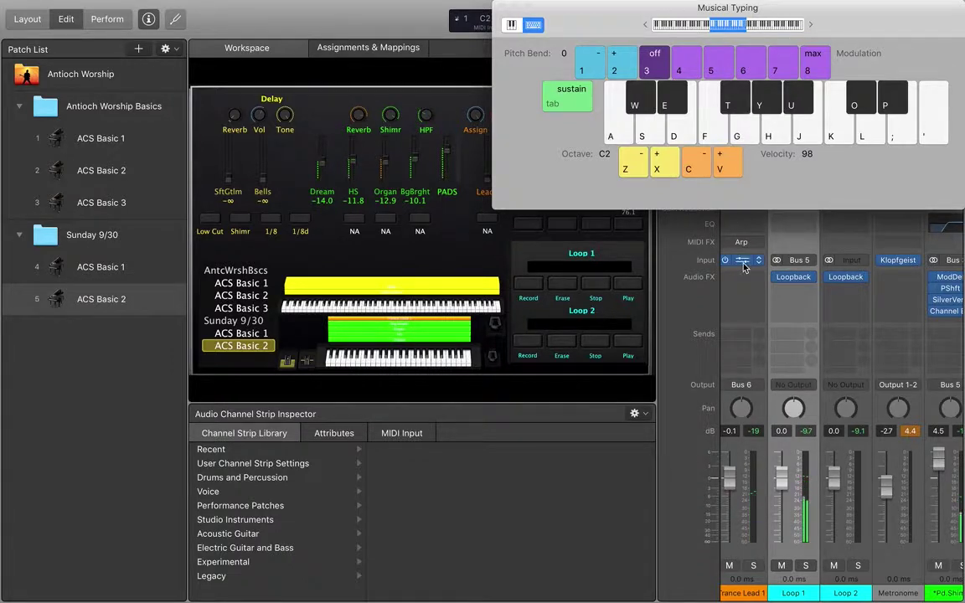
pyautogui.press('a')
pyautogui.press('g')
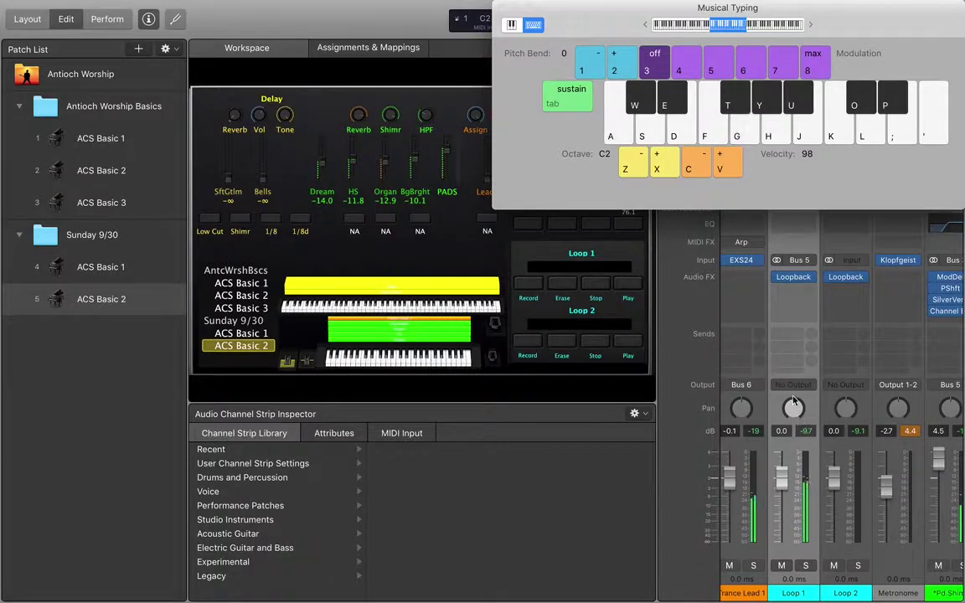
pyautogui.click(797, 282)
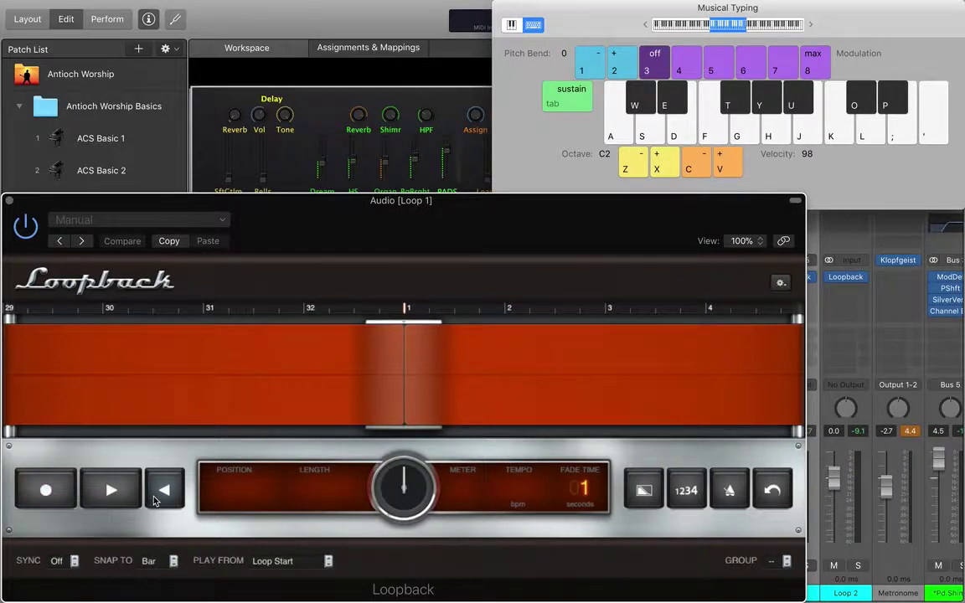
# - Record a 2-bar G2 loop in Loop 1's Loopback at 57.7 bpm, then stop and close it
pyautogui.click(116, 491)
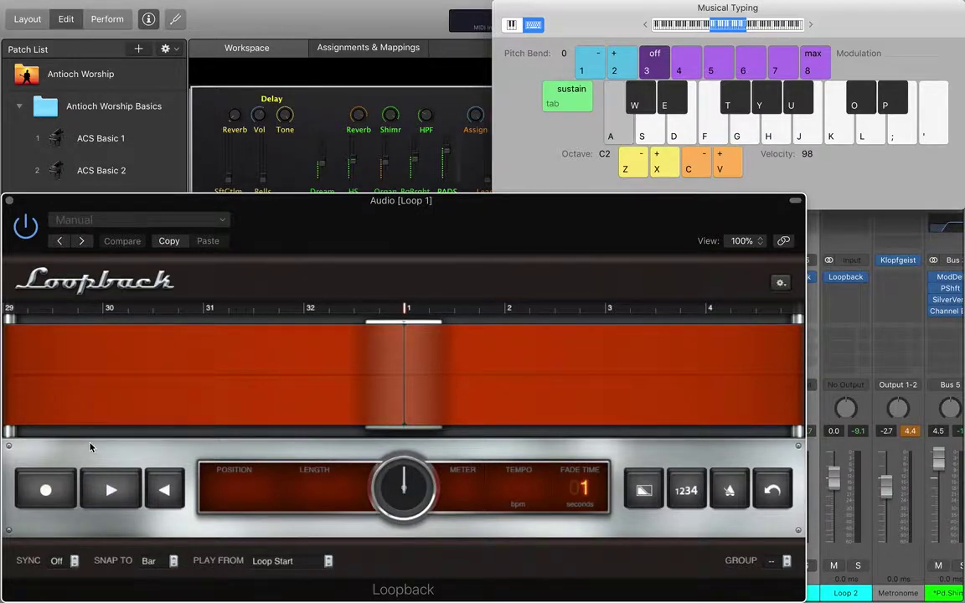
pyautogui.press('g')
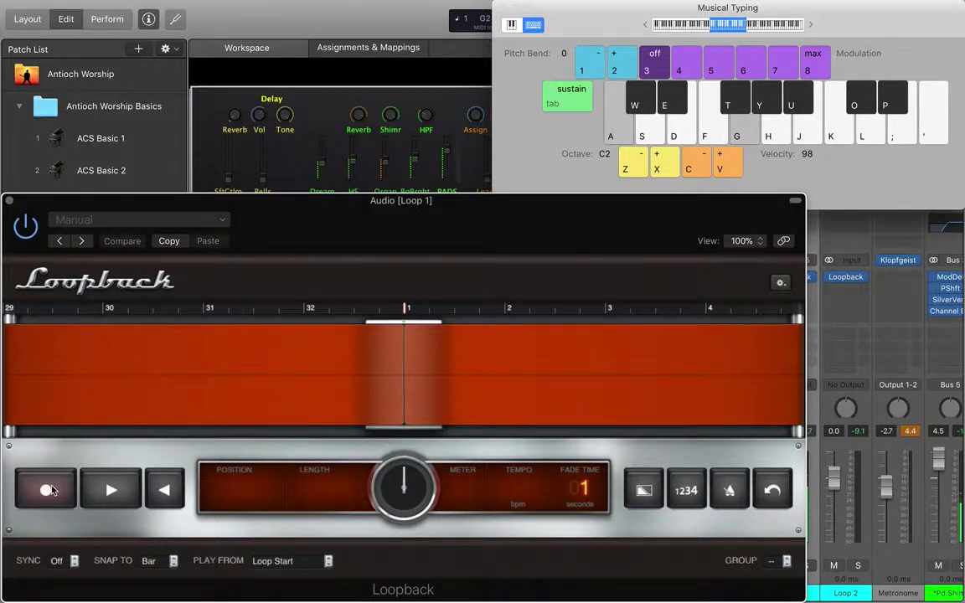
pyautogui.click(46, 490)
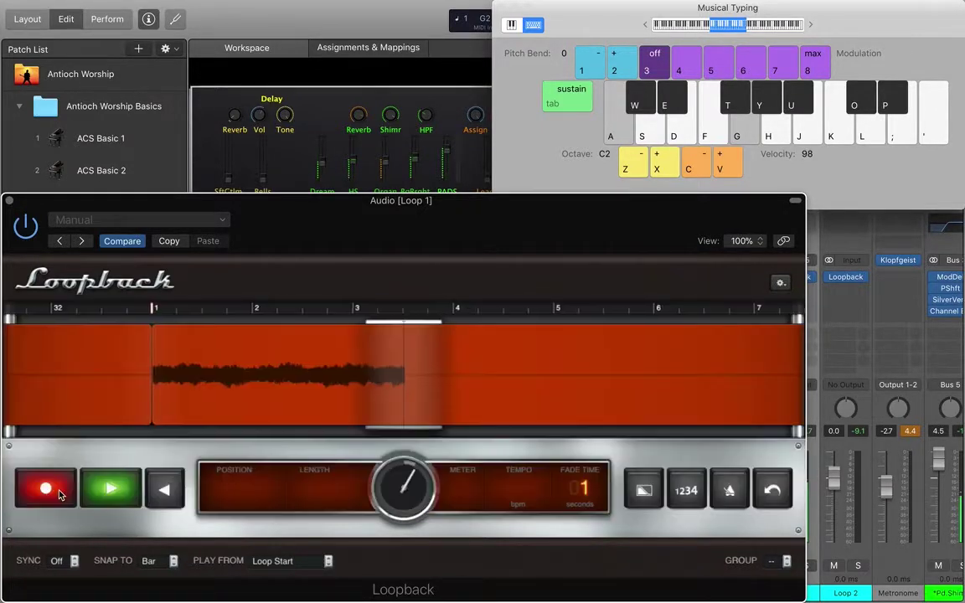
pyautogui.click(59, 493)
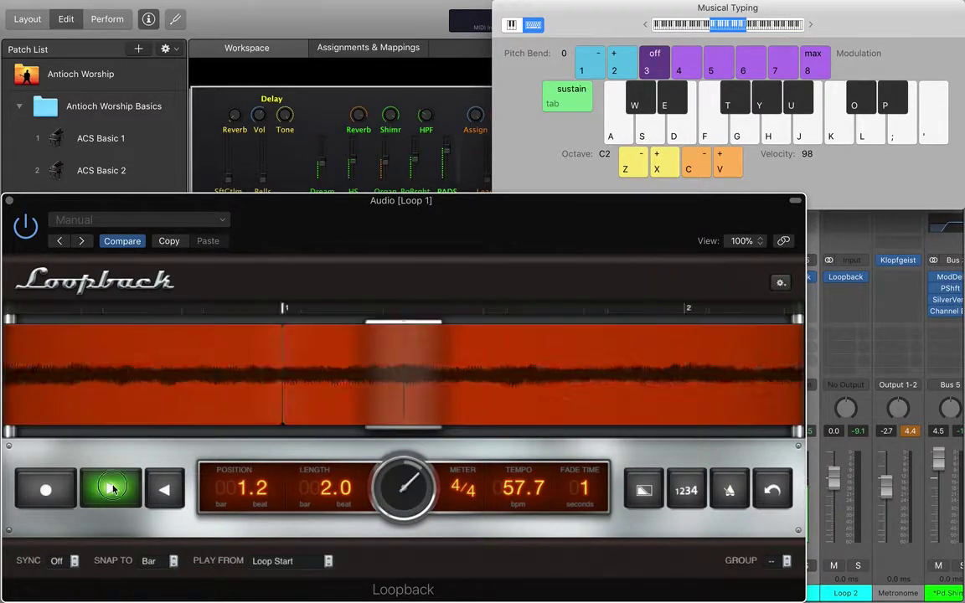
pyautogui.click(112, 490)
pyautogui.click(10, 202)
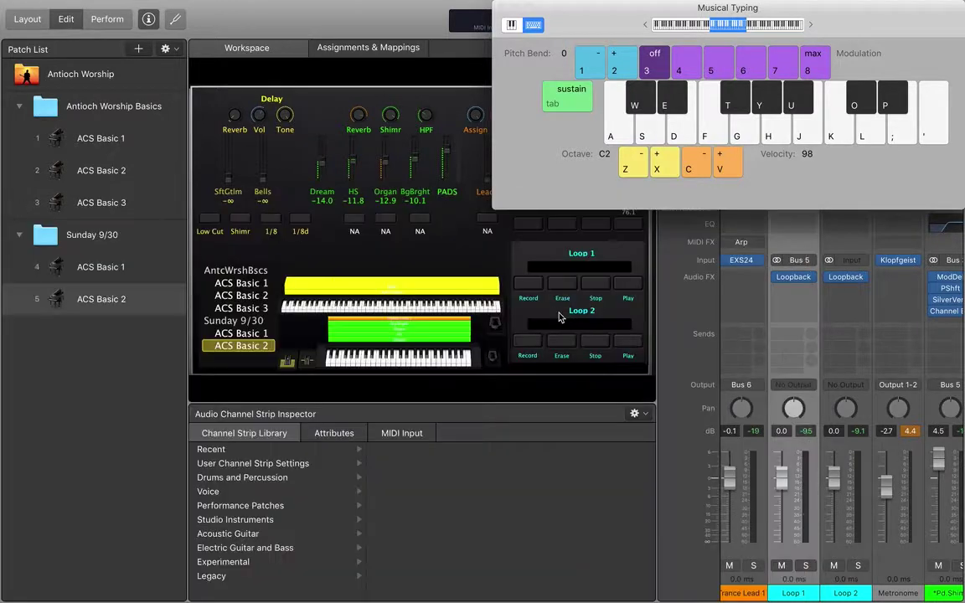
# - Close the Musical Typing keyboard and send Loop 1's output to Bus 5
pyautogui.click(502, 9)
pyautogui.click(786, 383)
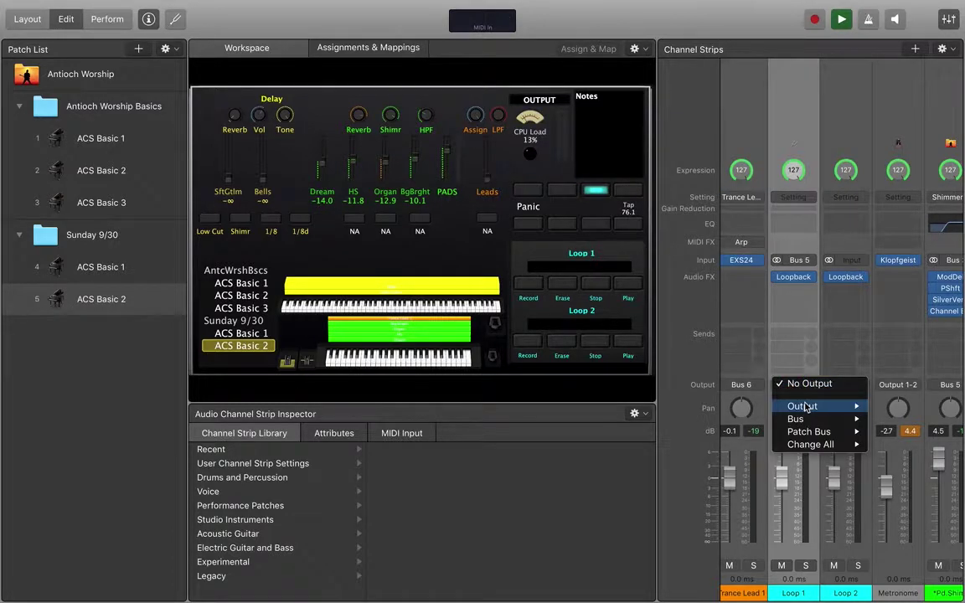
pyautogui.moveTo(803, 406)
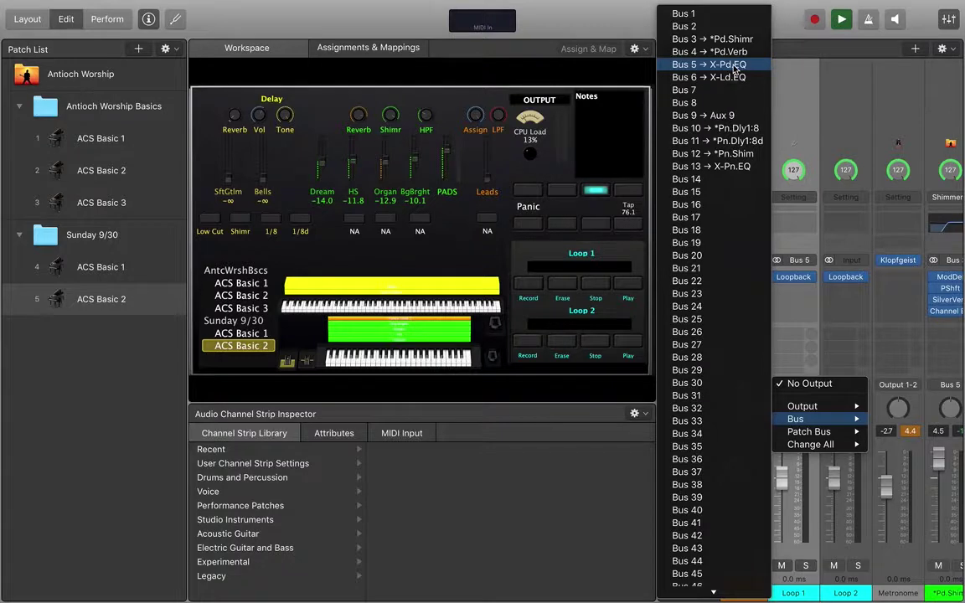
pyautogui.click(734, 66)
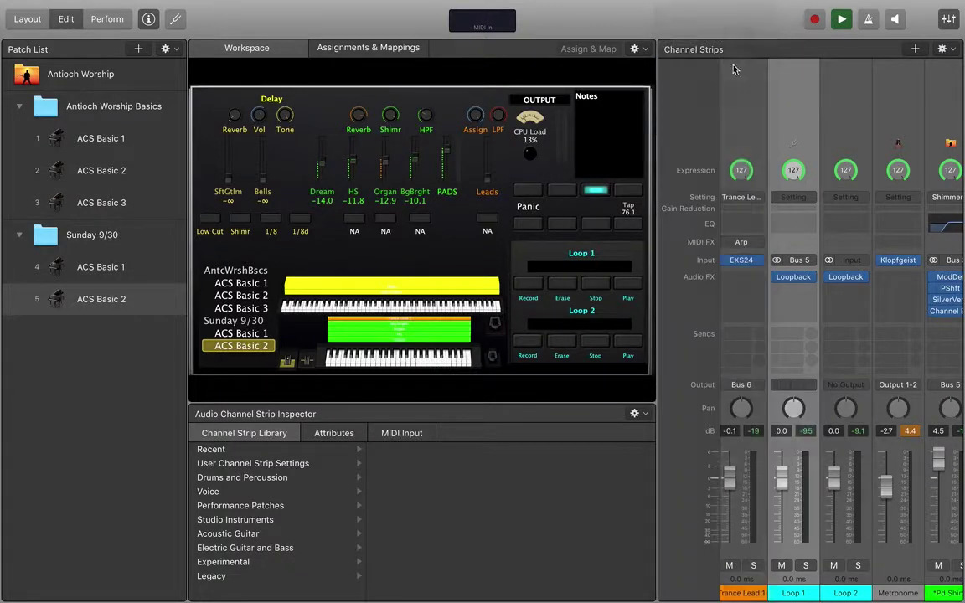
# - Set Loop 1's input to No Input and check its Loopback plug-in
pyautogui.click(800, 261)
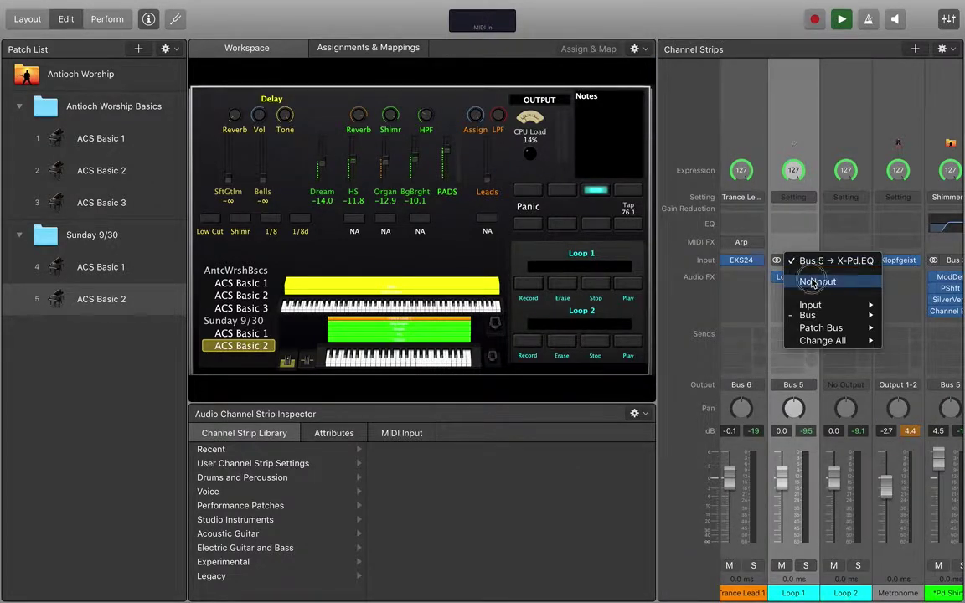
pyautogui.click(809, 282)
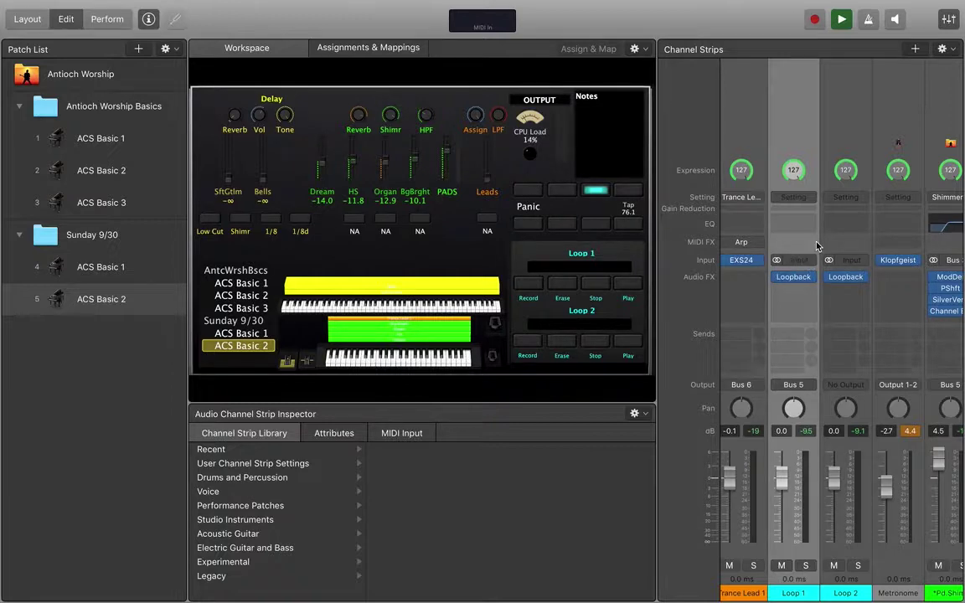
pyautogui.click(793, 276)
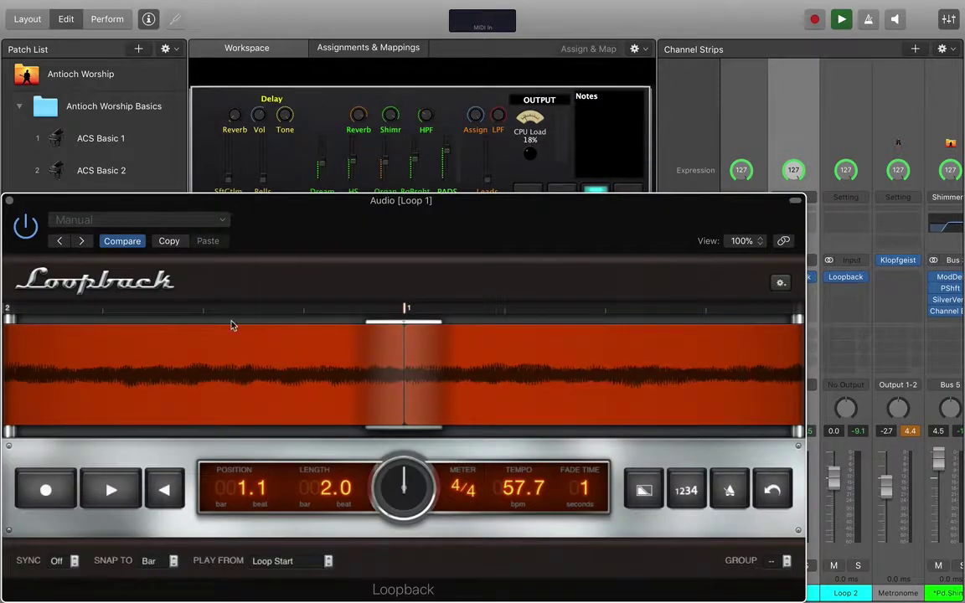
pyautogui.click(9, 203)
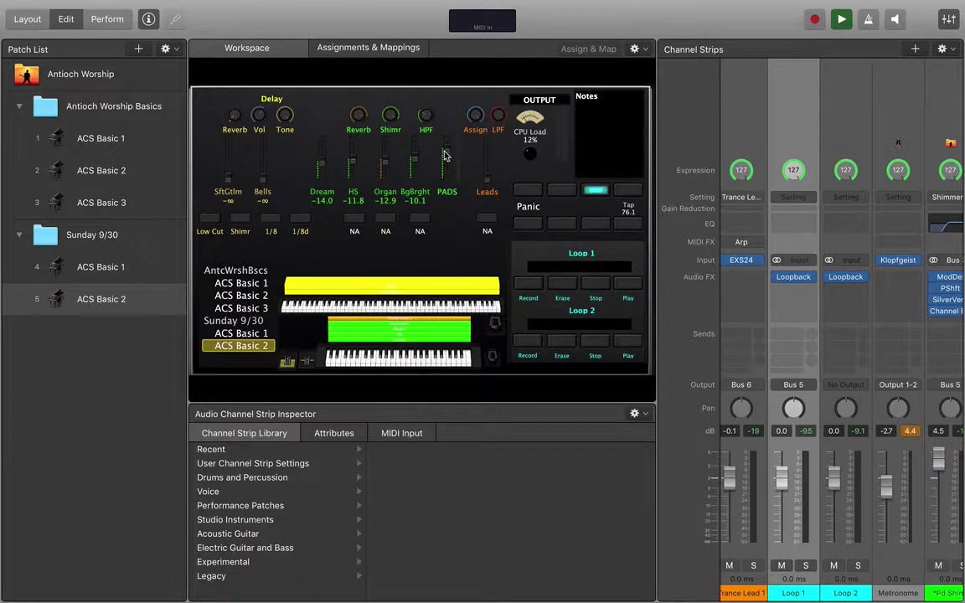
# - Inspect Loop 1's Play and Stop screen controls and the PADS fader while watching the looper
pyautogui.click(628, 286)
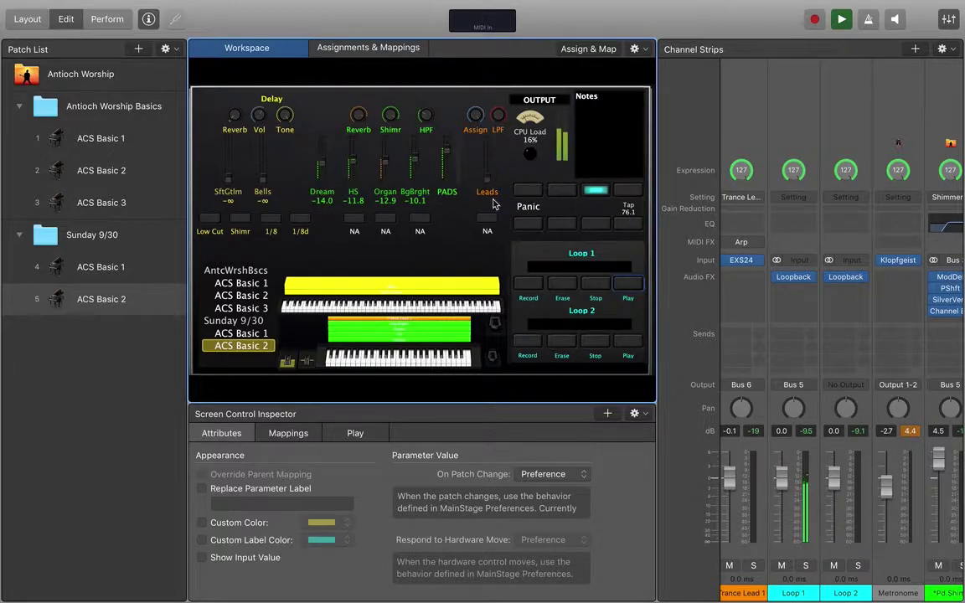
pyautogui.click(795, 278)
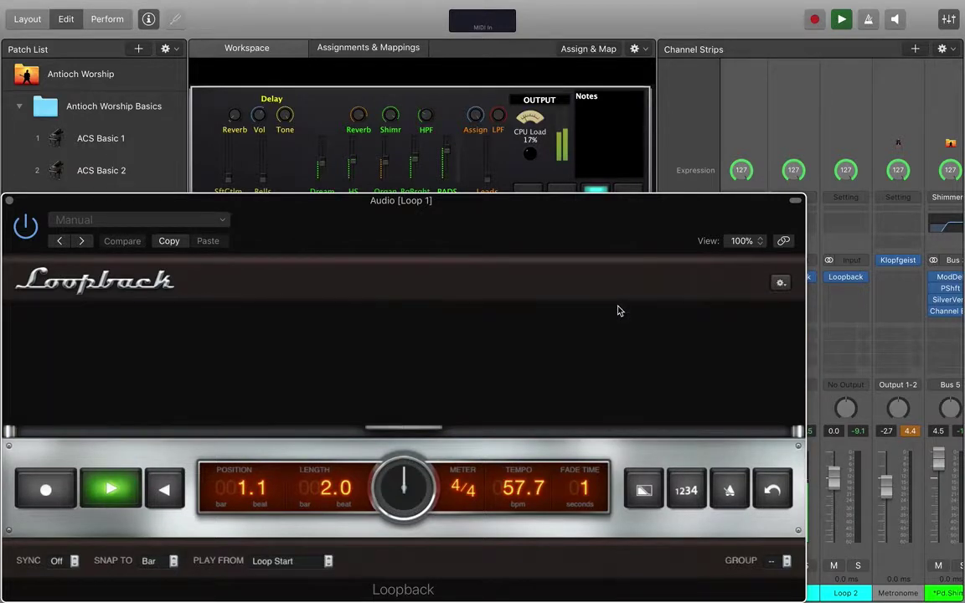
pyautogui.click(8, 201)
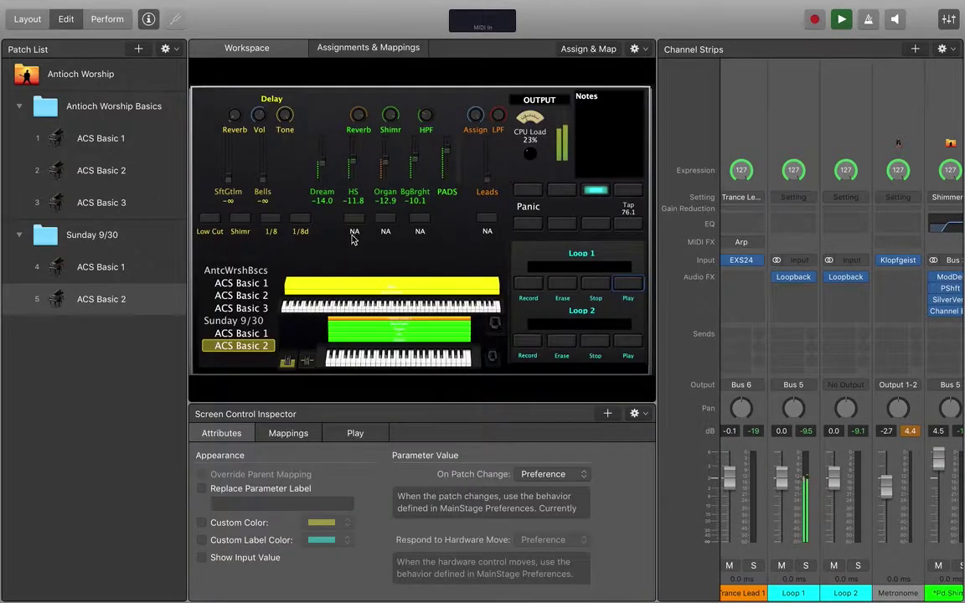
pyautogui.click(451, 163)
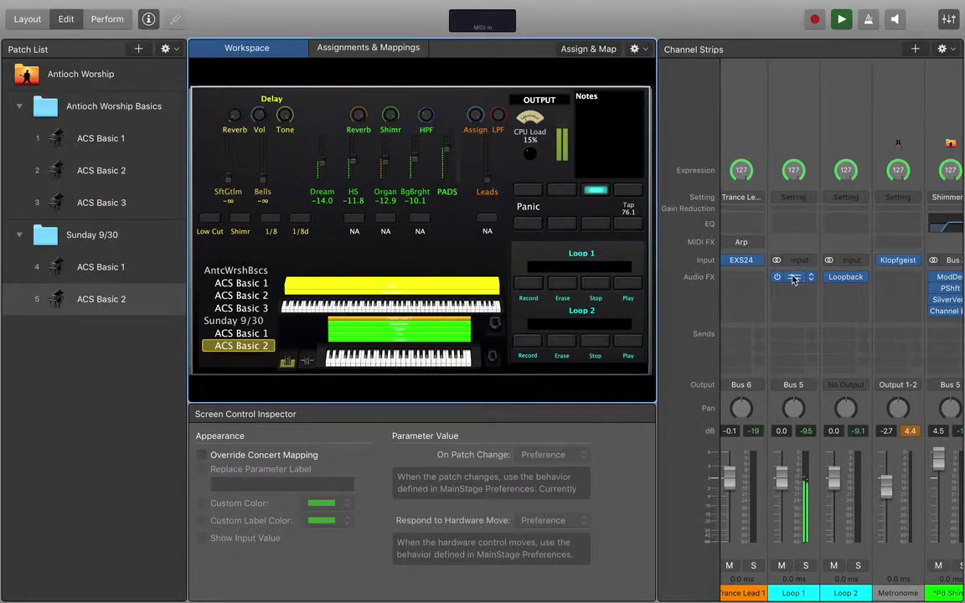
pyautogui.click(600, 290)
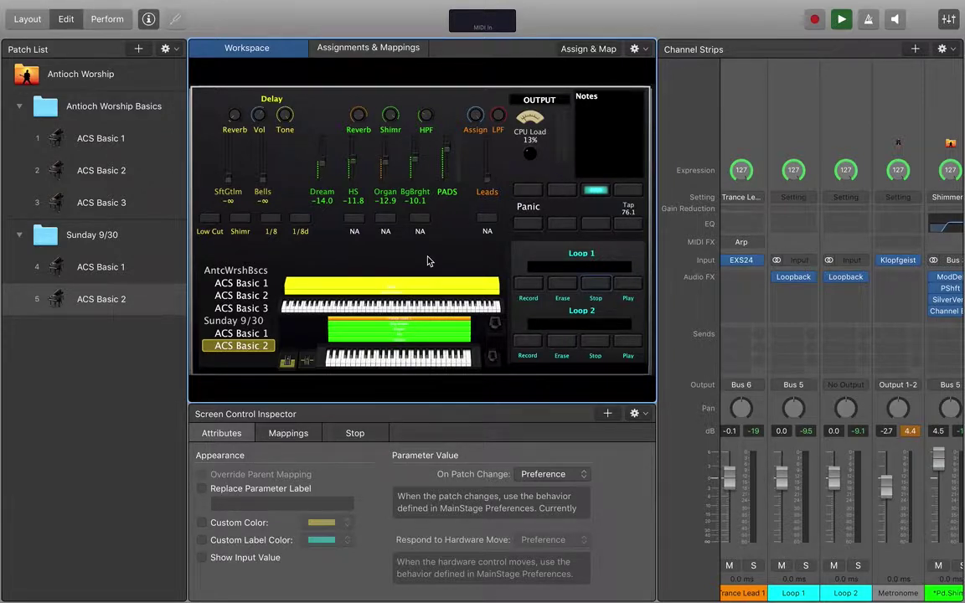
# - Set the Loop 2 channel strip's input to Bus 13
pyautogui.click(849, 264)
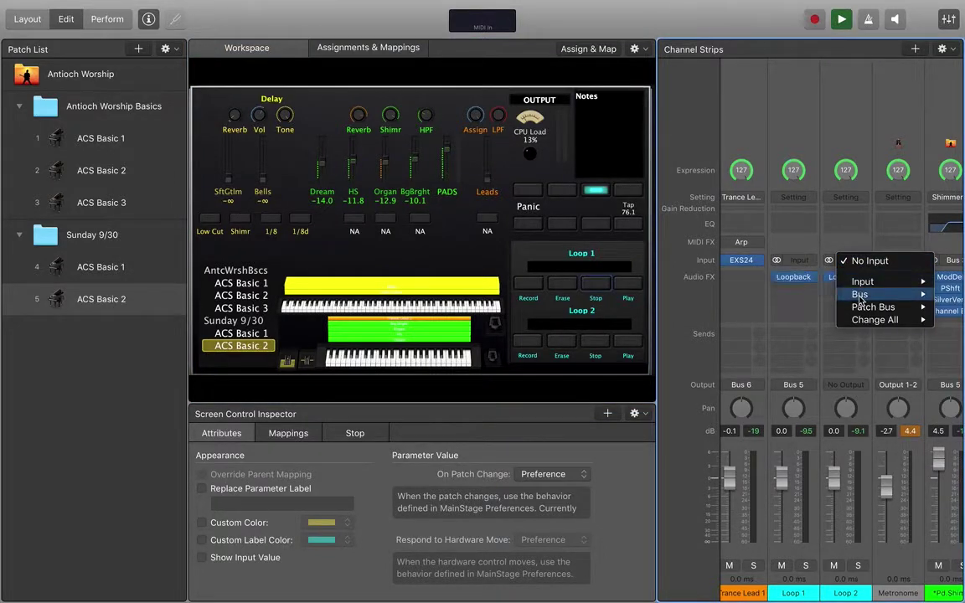
pyautogui.moveTo(859, 294)
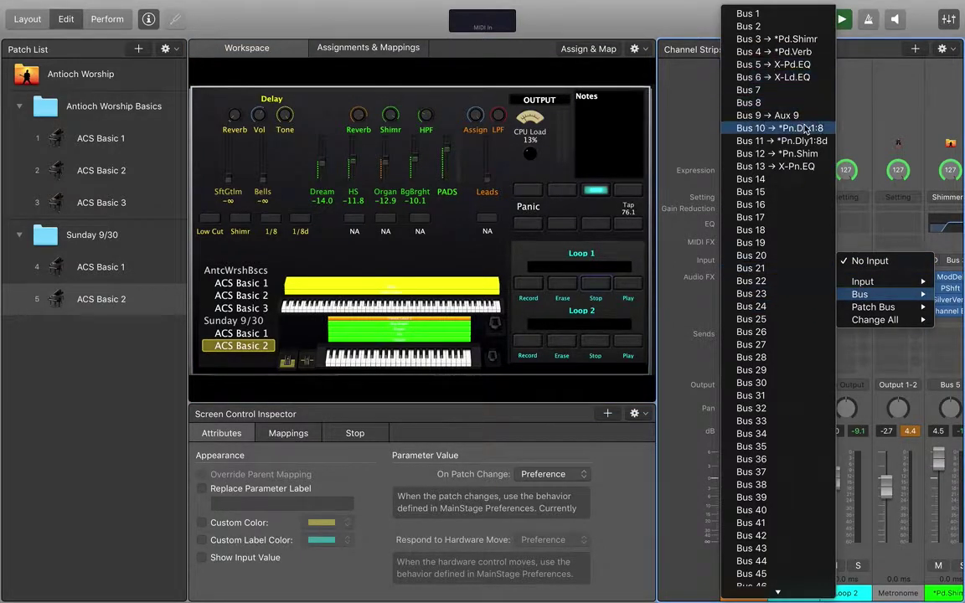
pyautogui.click(811, 170)
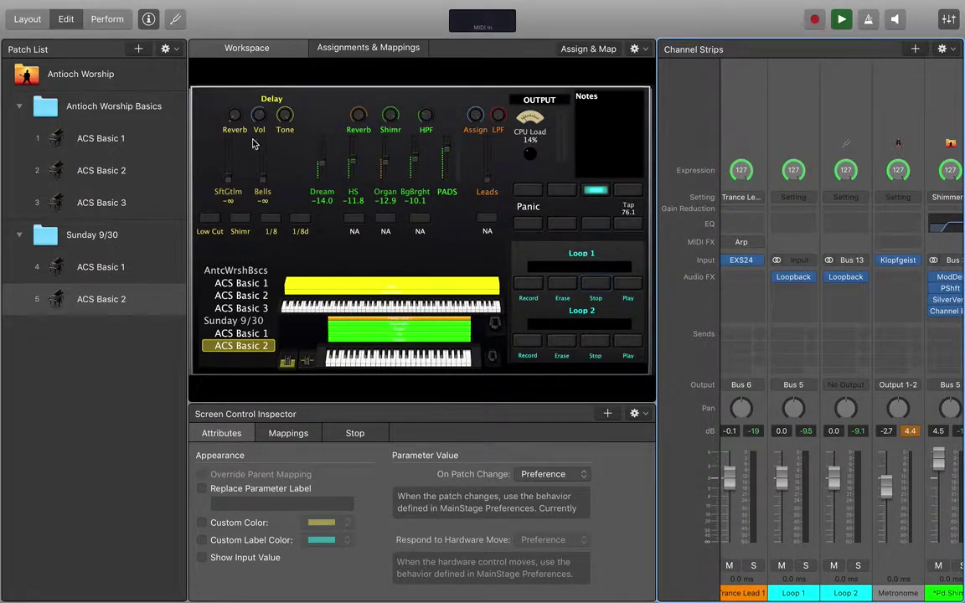
# - Turn Sync On in Loop 2's Loopback to follow 76 bpm, and move its window down
pyautogui.click(848, 277)
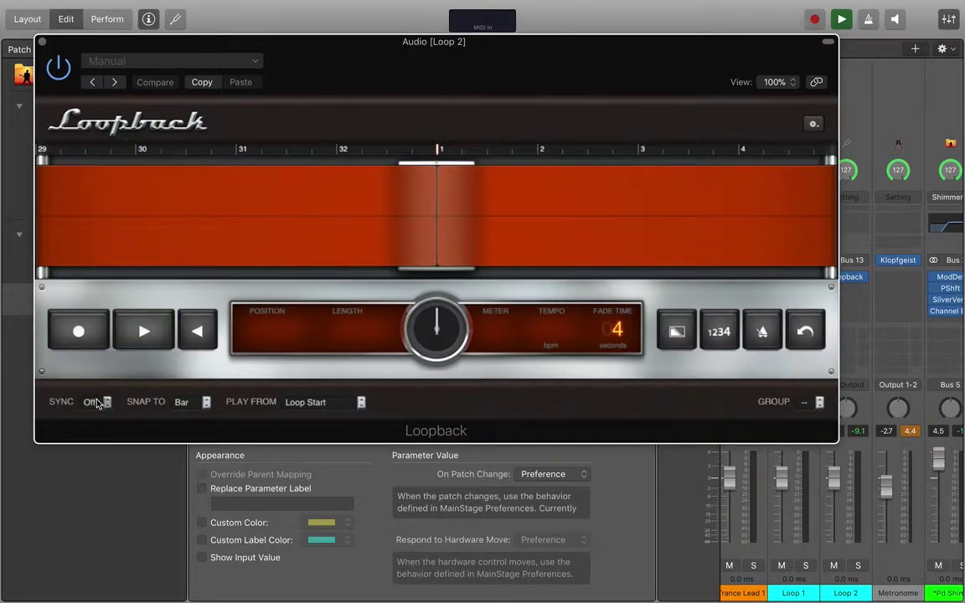
pyautogui.click(98, 403)
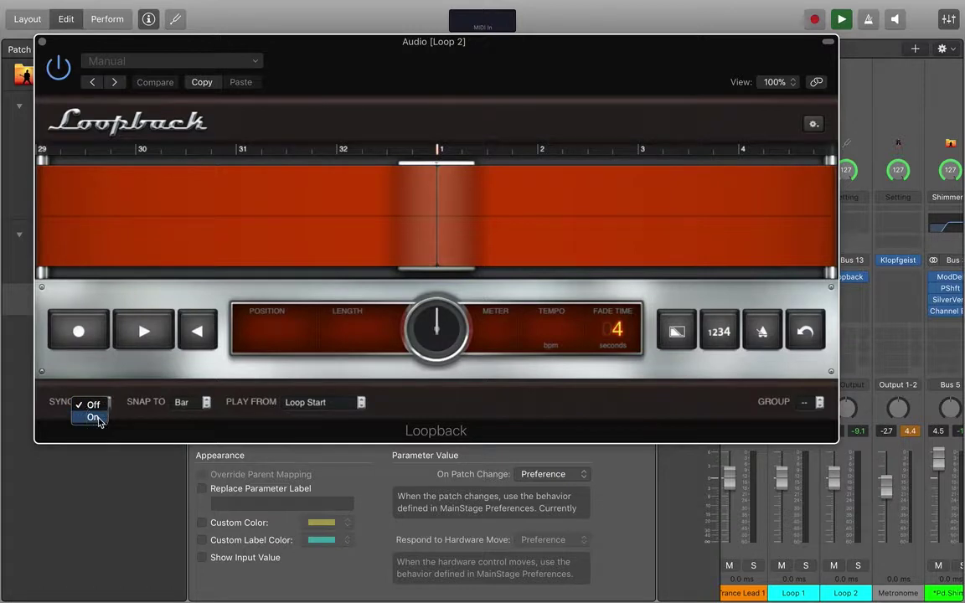
pyautogui.click(98, 422)
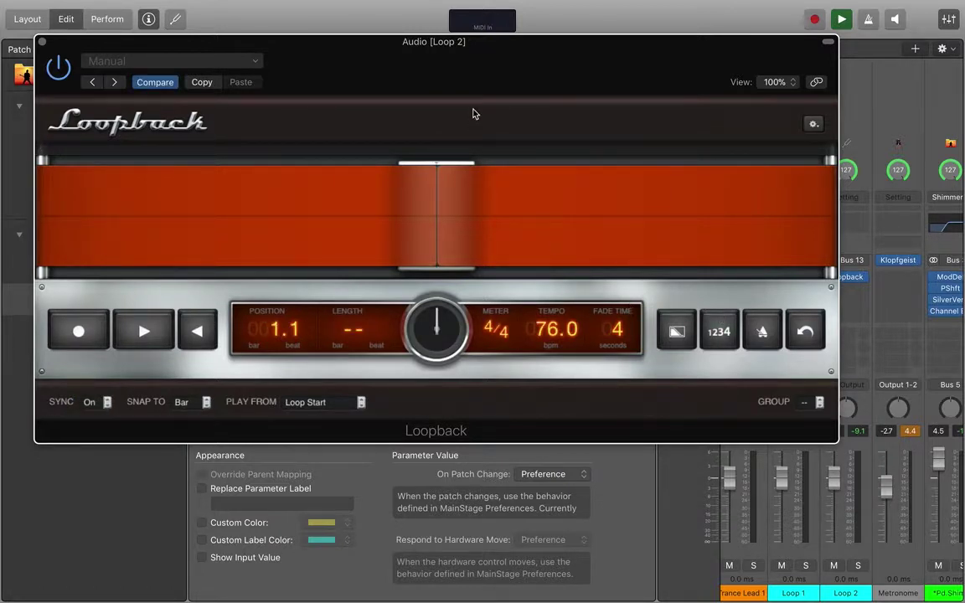
pyautogui.moveTo(422, 43); pyautogui.dragTo(390, 206)
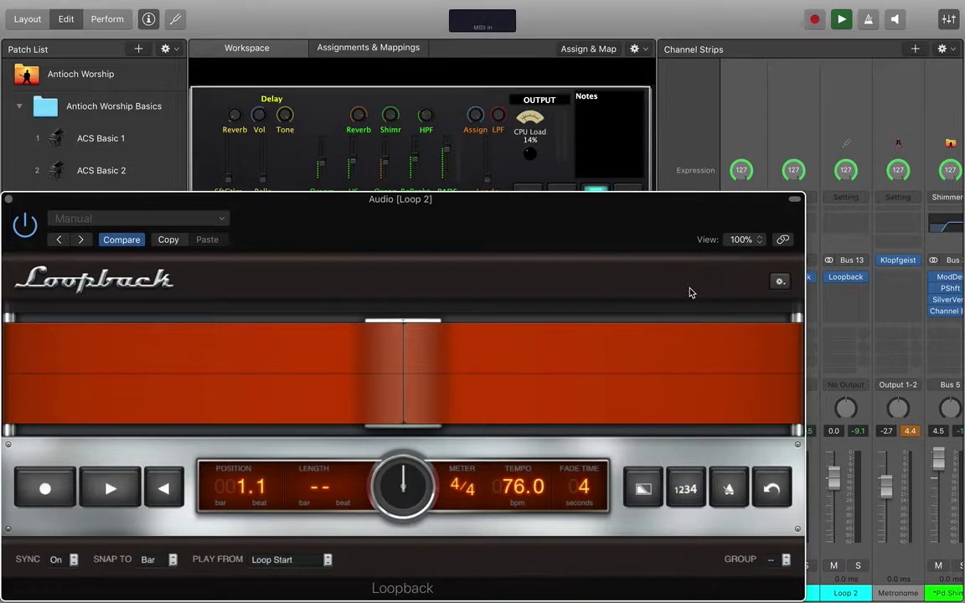
# - With Musical Typing and the 1234 count-in on, record a piano phrase into Loop 2 and loop it
pyautogui.press('super+k')
pyautogui.click(533, 24)
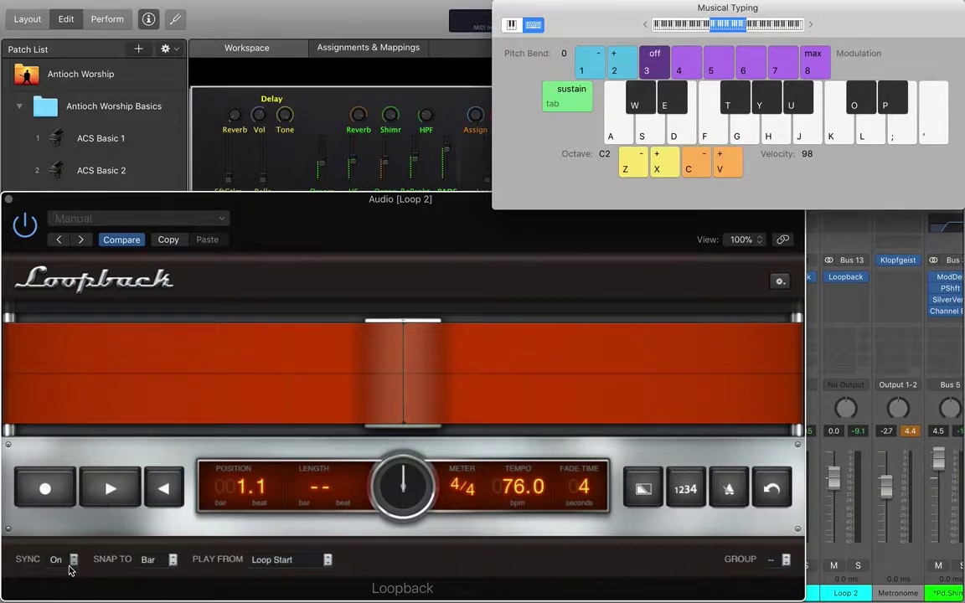
pyautogui.click(685, 491)
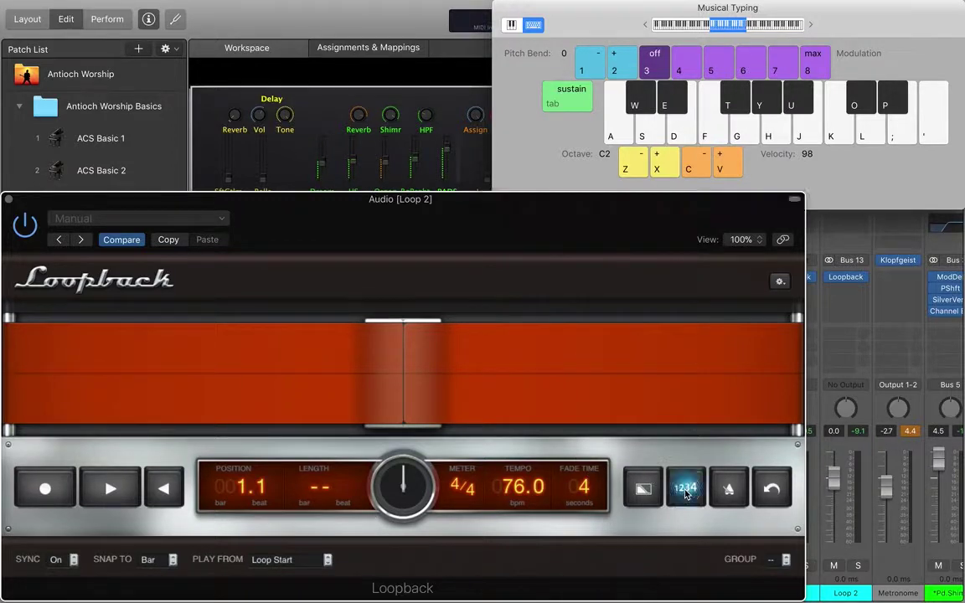
pyautogui.click(46, 490)
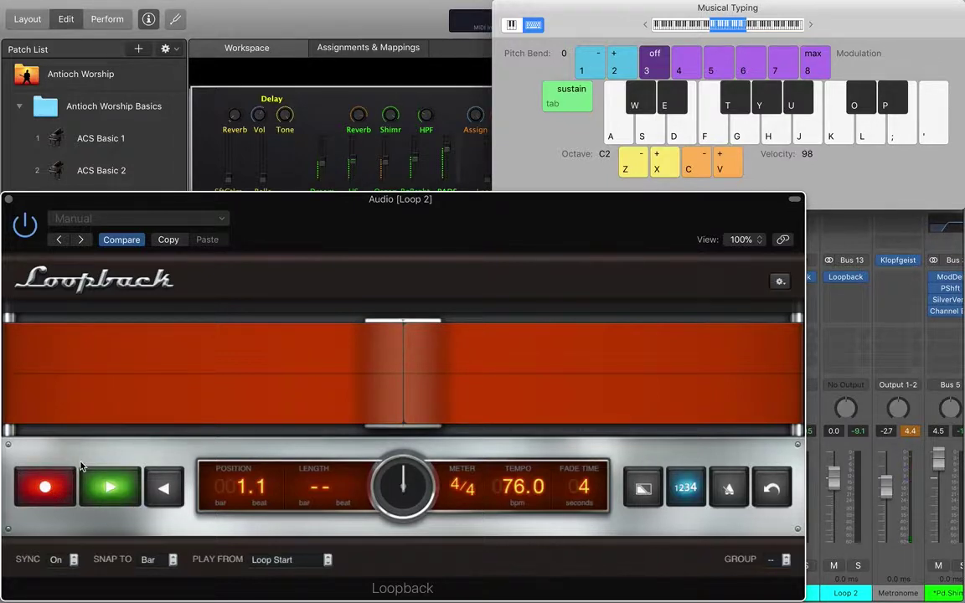
pyautogui.press('Tab')
pyautogui.press('e')
pyautogui.press('a')
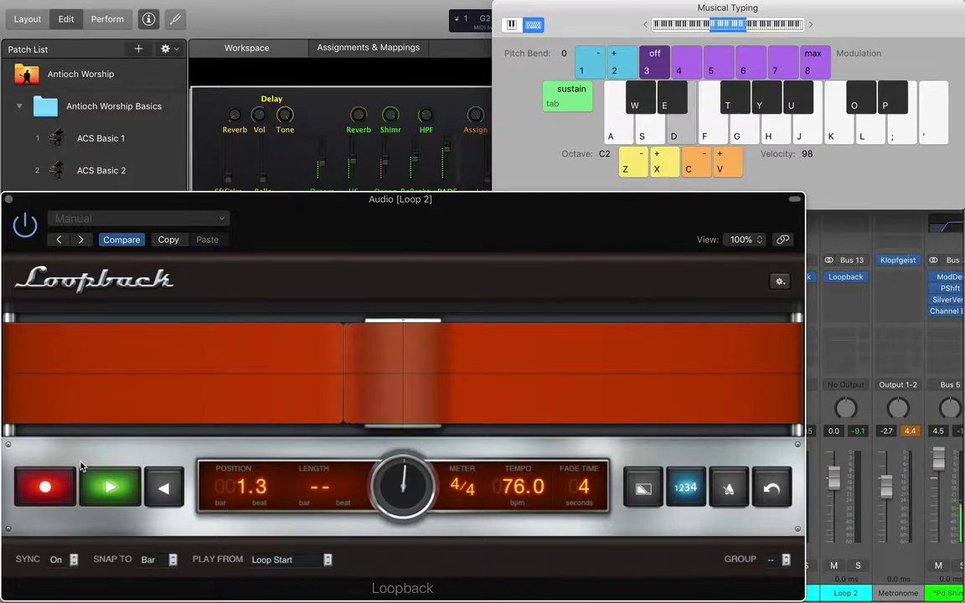
pyautogui.press('d')
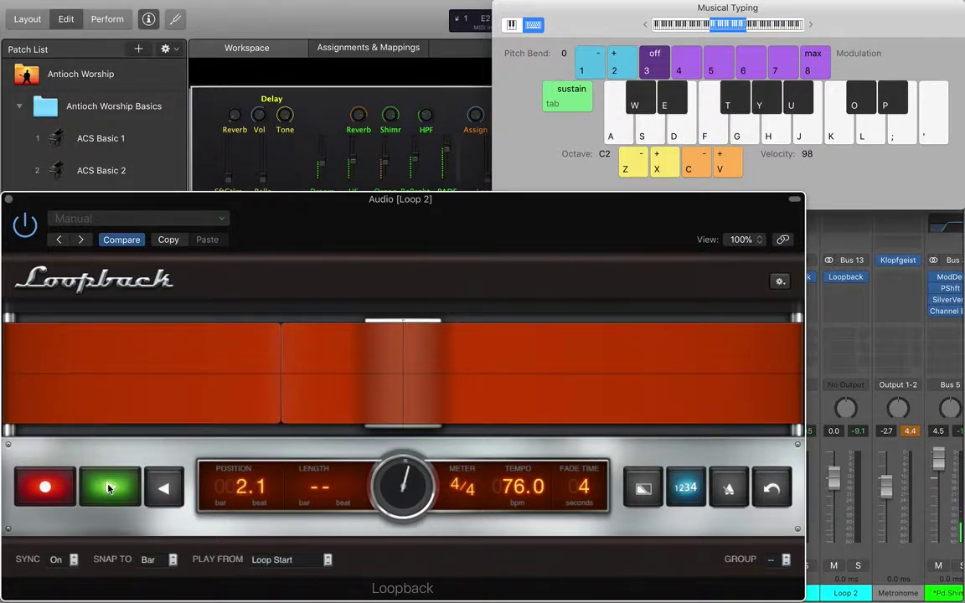
pyautogui.click(107, 488)
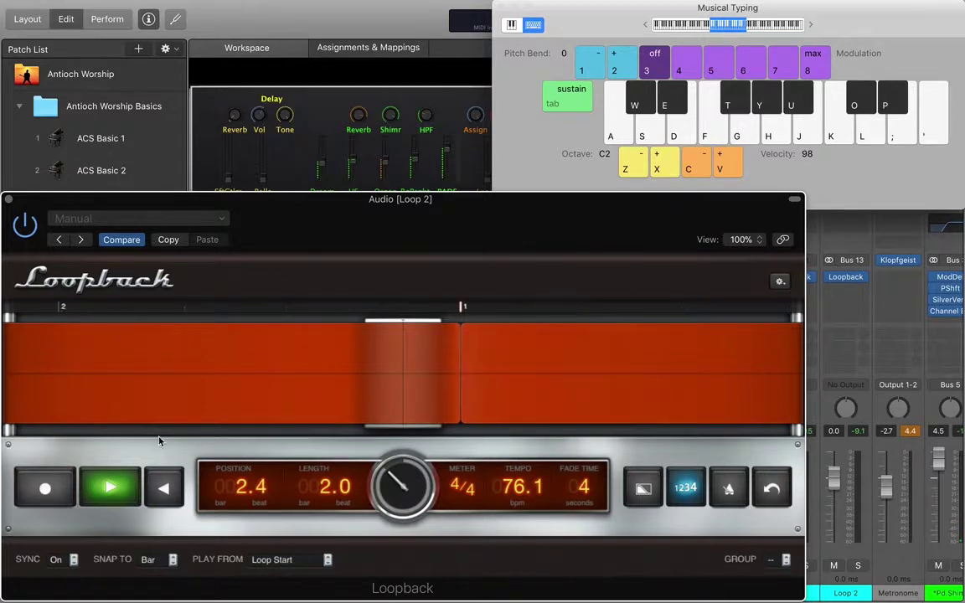
# - Toggle the looper display option, raise the SftGtlm fader, and stop Loop 2 playback
pyautogui.click(640, 490)
pyautogui.click(232, 180)
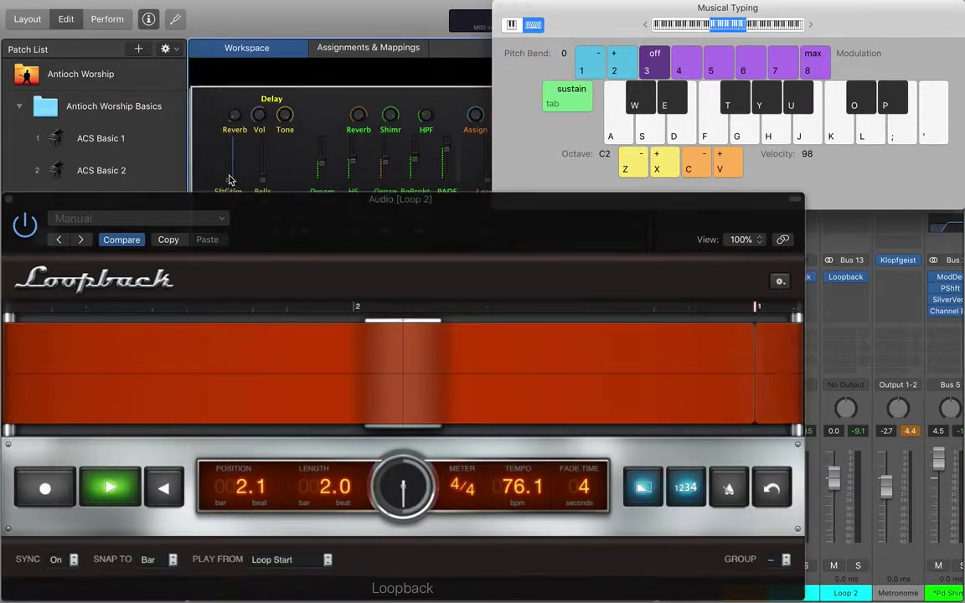
pyautogui.moveTo(232, 180); pyautogui.dragTo(234, 143)
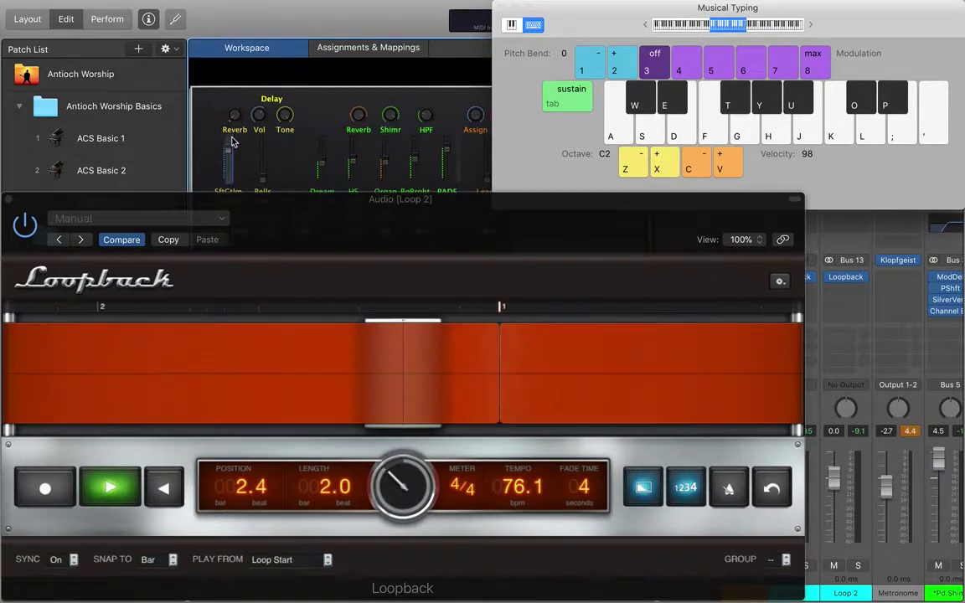
pyautogui.click(236, 76)
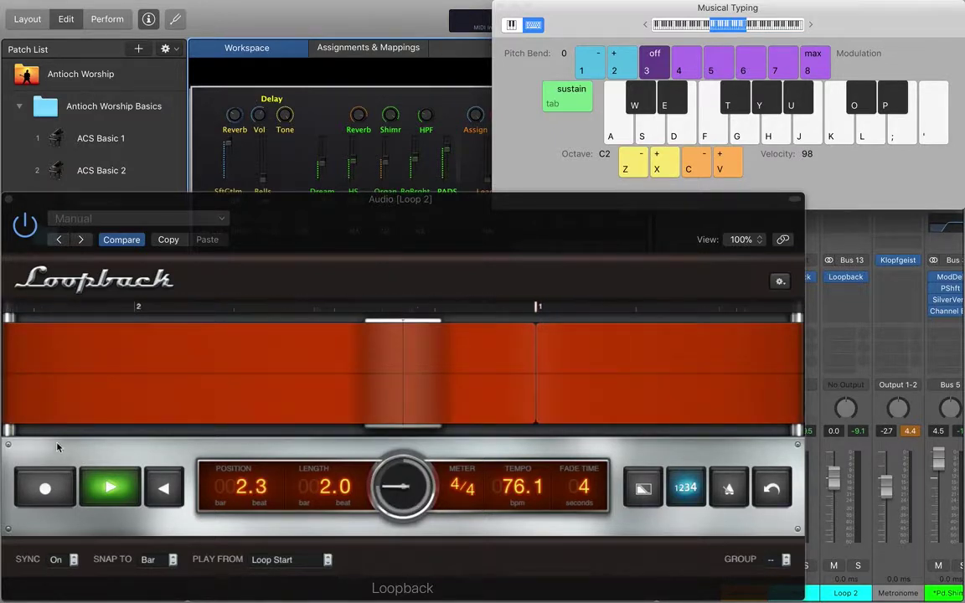
pyautogui.click(109, 488)
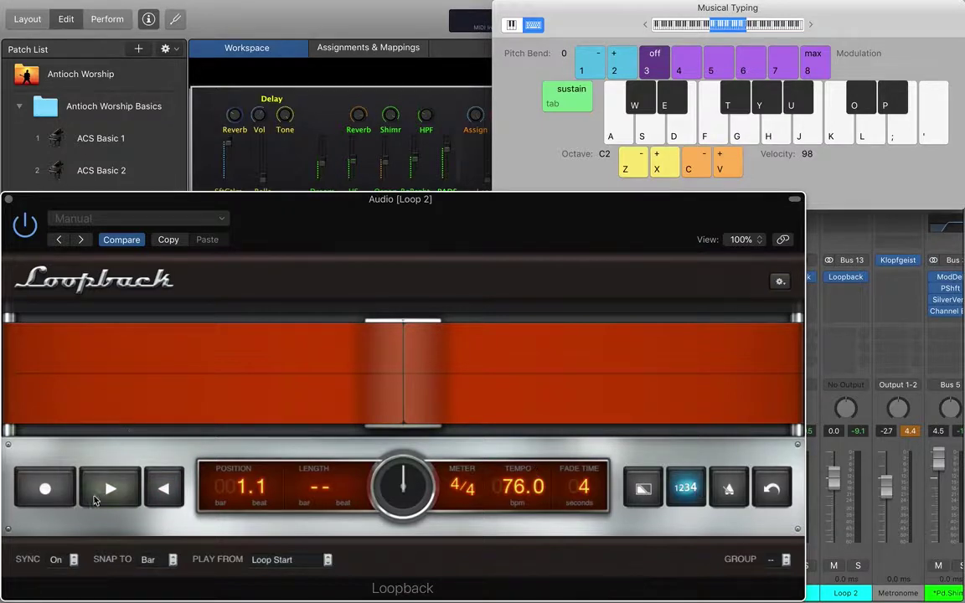
# - Record a two-bar piano phrase into Loop 2's Loopback at 76.1 bpm, then play it back and stop
pyautogui.click(46, 489)
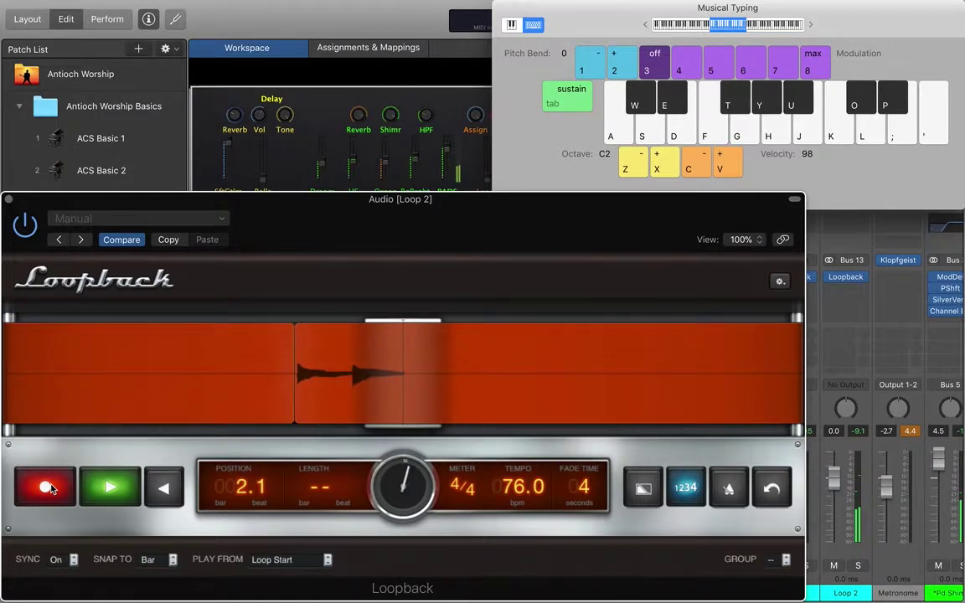
pyautogui.press('d')
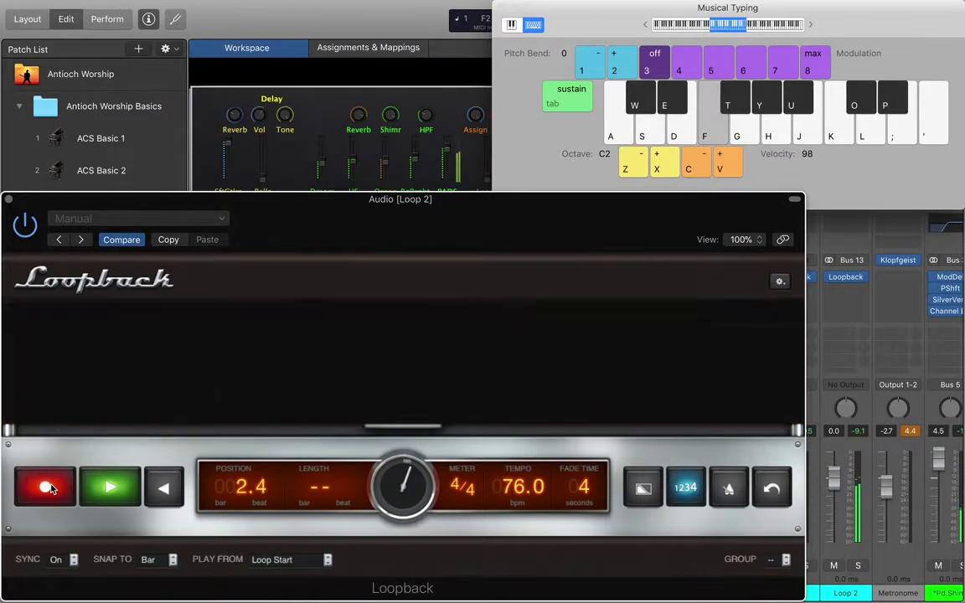
pyautogui.click(48, 488)
pyautogui.click(97, 484)
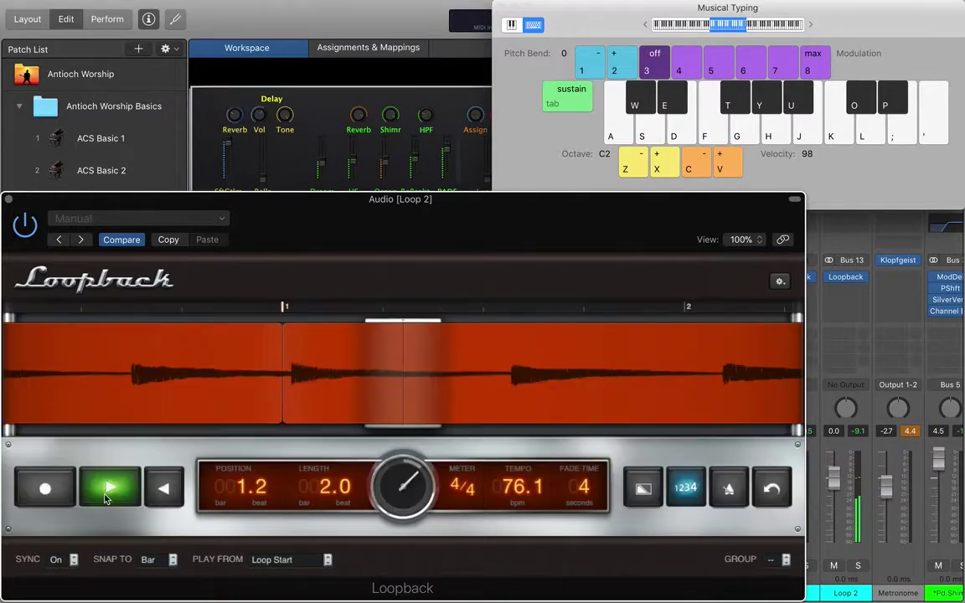
pyautogui.press('space')
# - Close the Loopback plugin window and the Musical Typing keyboard
pyautogui.click(9, 200)
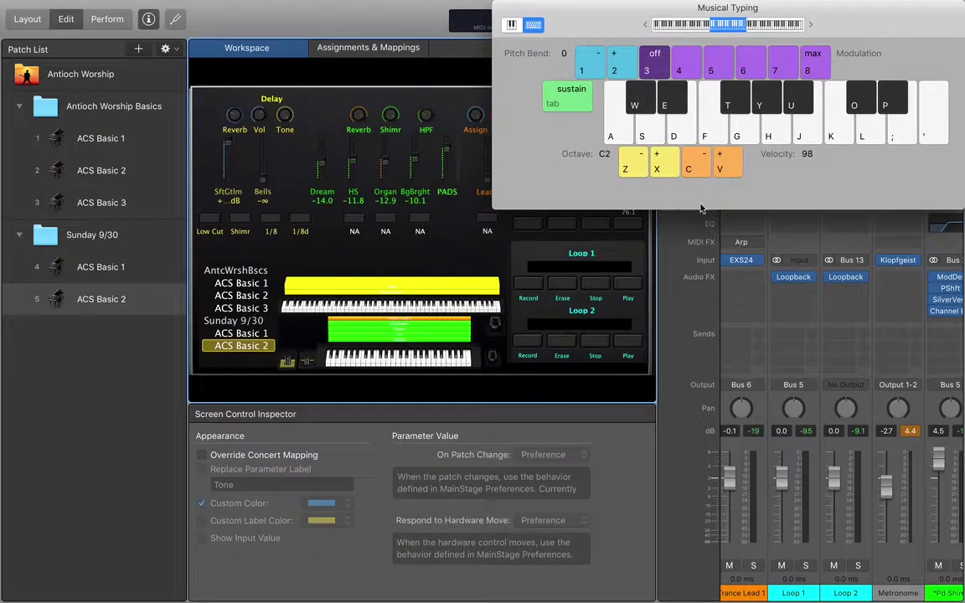
pyautogui.moveTo(503, 11)
pyautogui.click(502, 10)
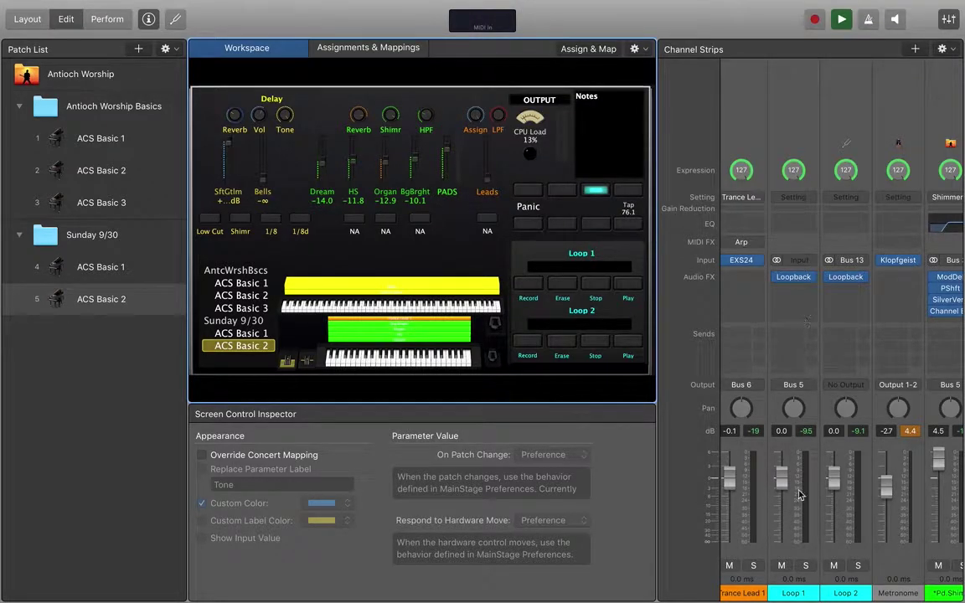
# - Route Loop 2's output to Output 1-2, recheck the routing, then bring up its input choices
pyautogui.click(845, 384)
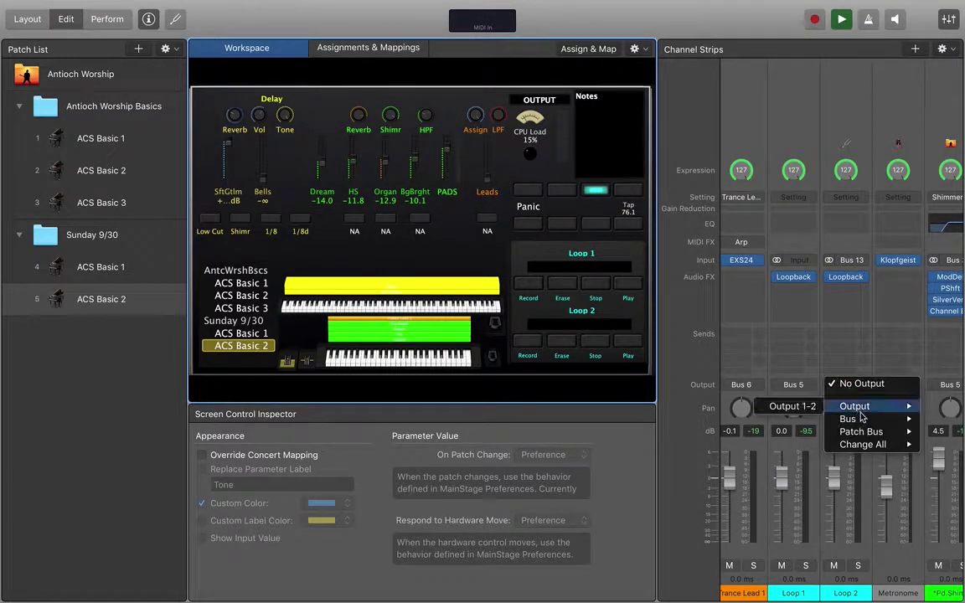
pyautogui.moveTo(863, 419)
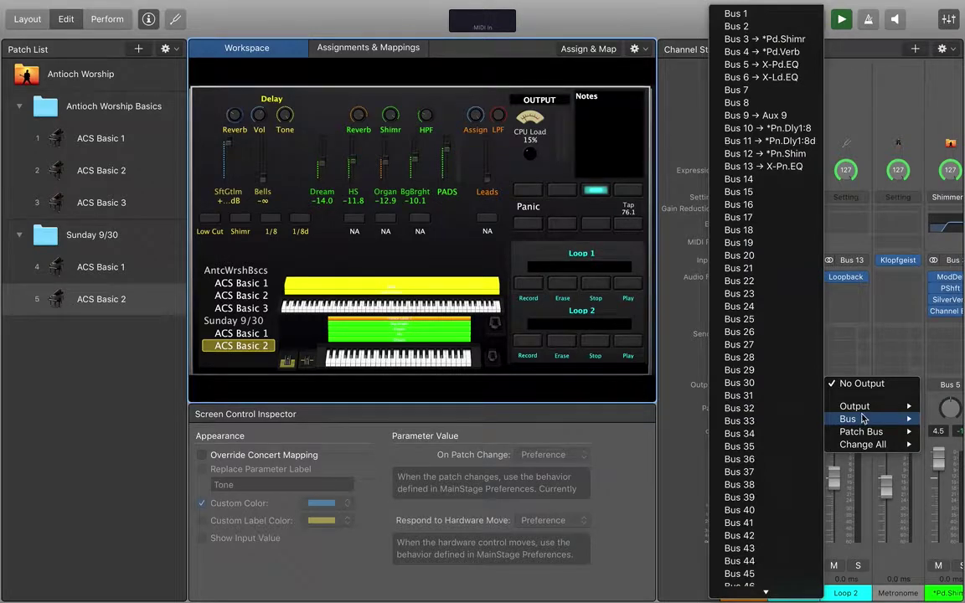
pyautogui.click(819, 411)
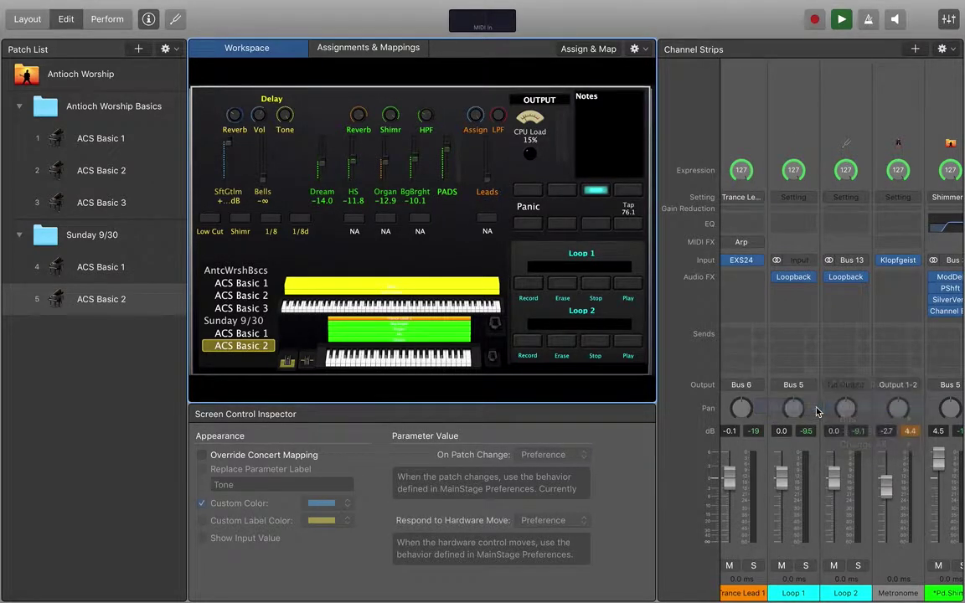
pyautogui.click(845, 384)
pyautogui.moveTo(848, 442)
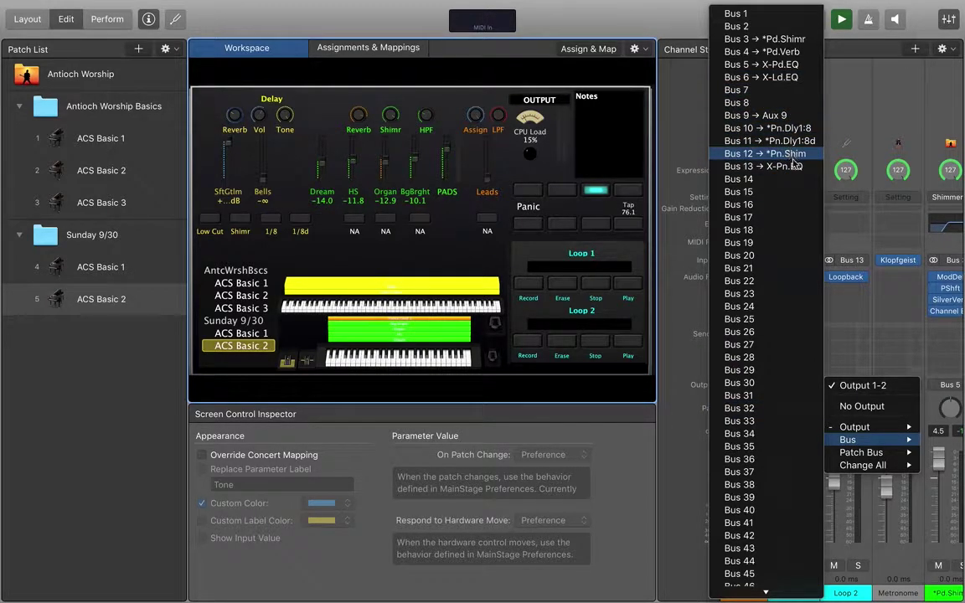
pyautogui.click(843, 144)
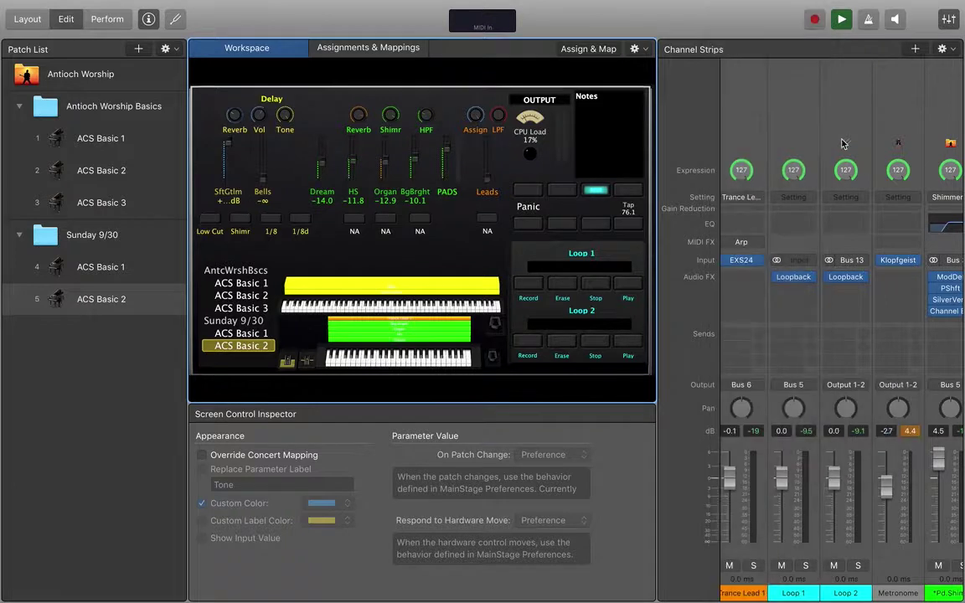
pyautogui.moveTo(848, 280)
pyautogui.click(846, 261)
# - Set Loop 2's input to No Input and select its Play and Stop workspace controls
pyautogui.click(857, 283)
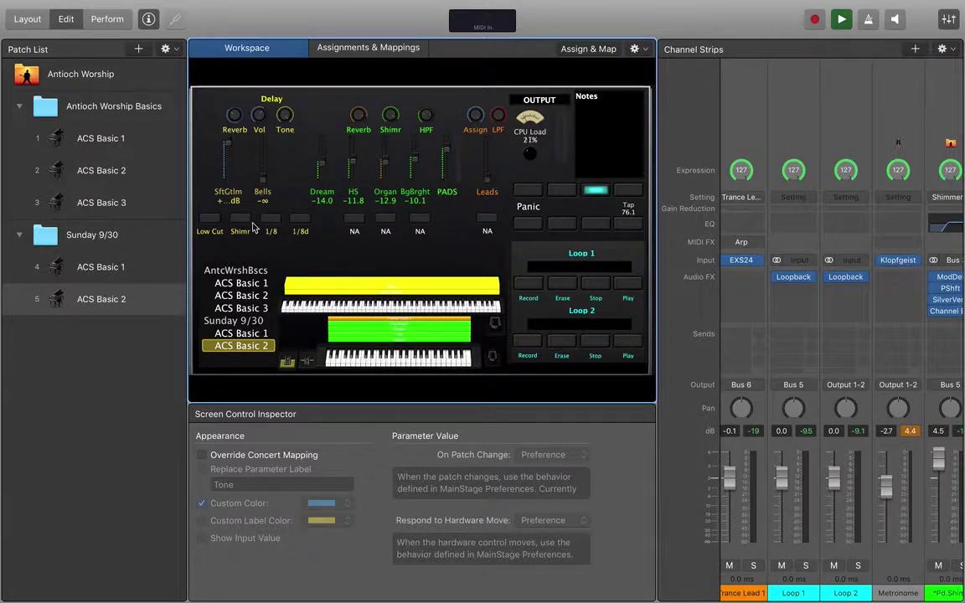
pyautogui.click(634, 351)
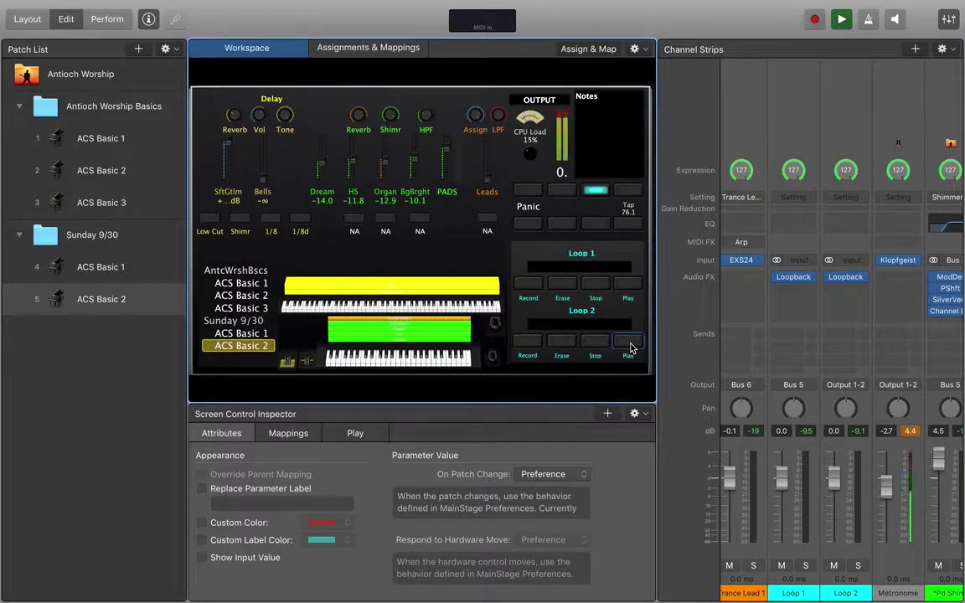
pyautogui.click(597, 341)
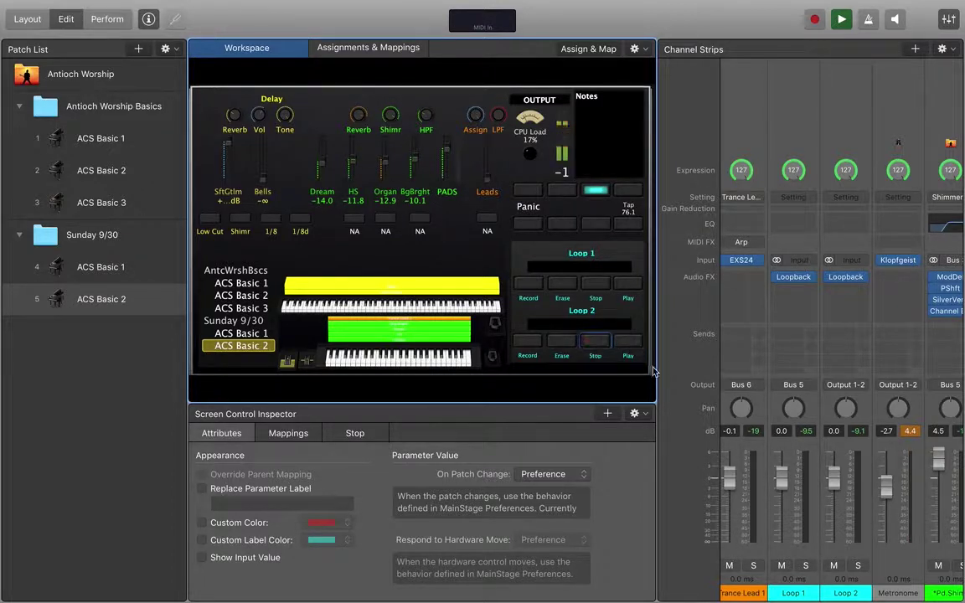
# - Turn SYNC Off in Loop 2's Loopback plugin and close its window
pyautogui.click(850, 279)
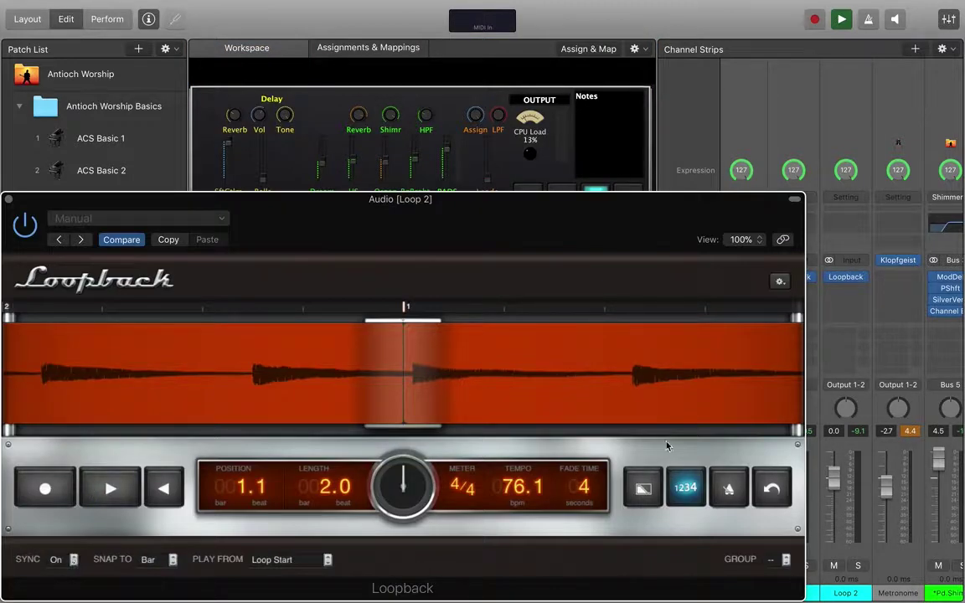
pyautogui.click(73, 561)
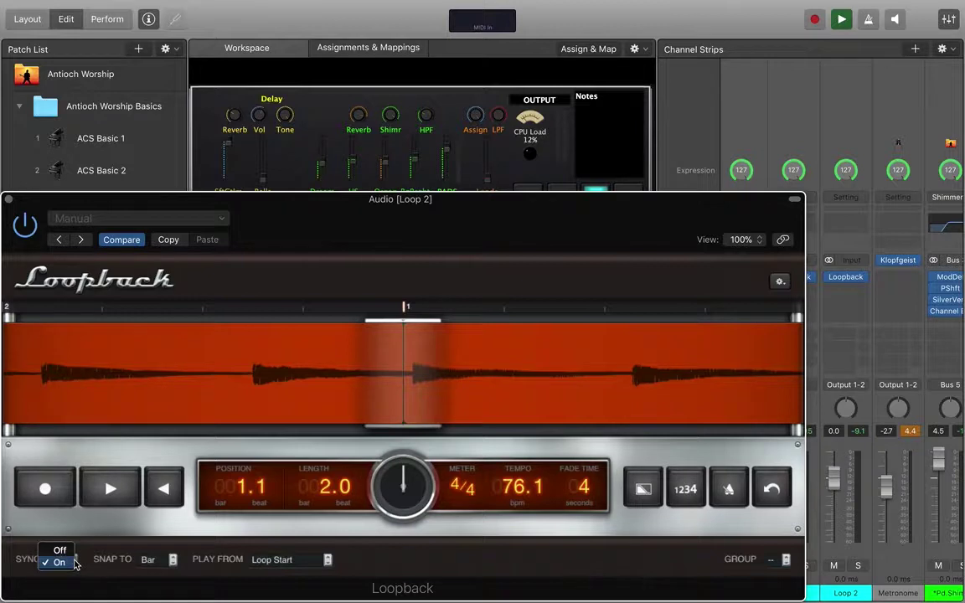
pyautogui.click(61, 551)
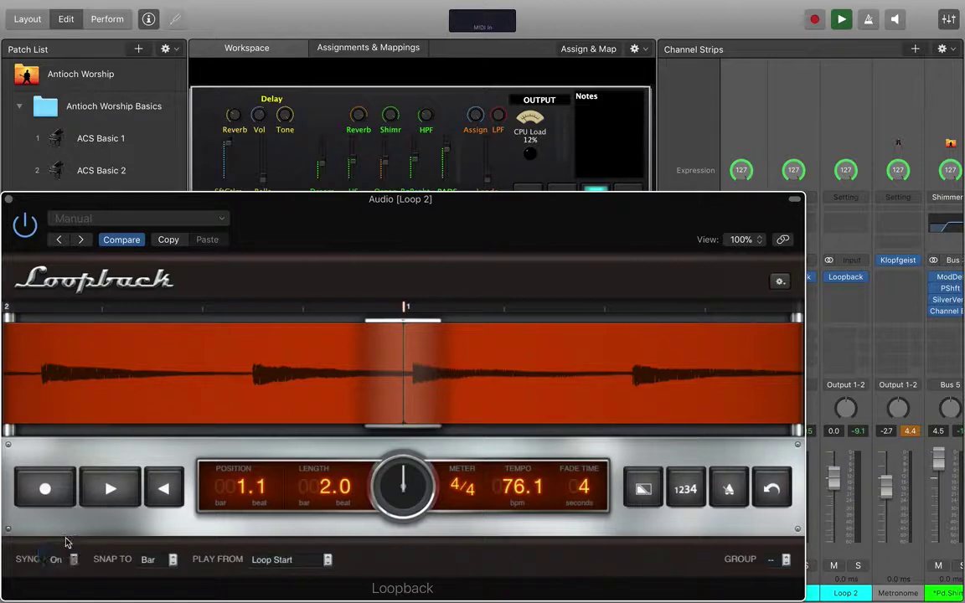
pyautogui.click(10, 201)
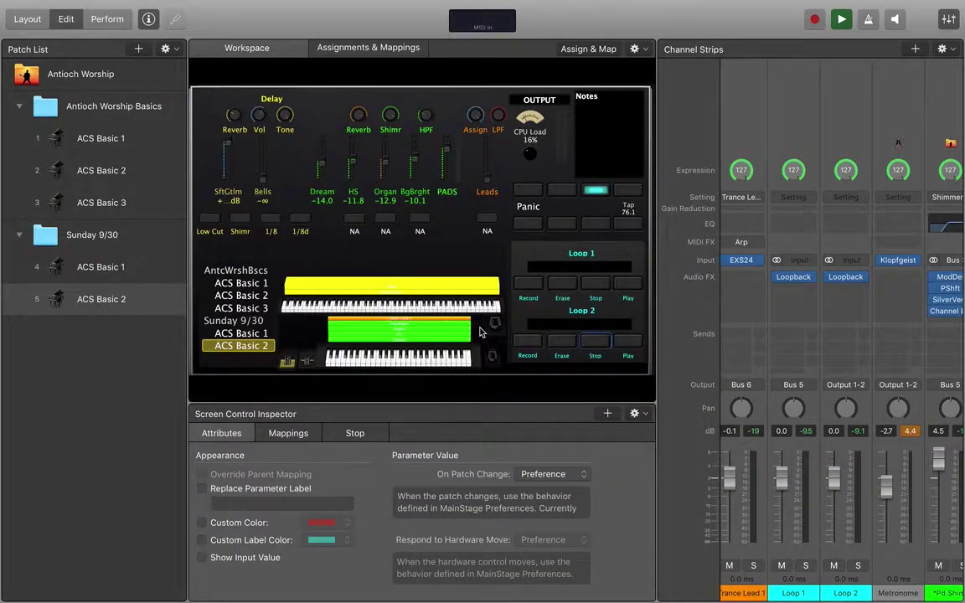
# - Play and stop Loop 2's recorded loop from the workspace, then tap the tempo to 85.6 bpm
pyautogui.click(627, 346)
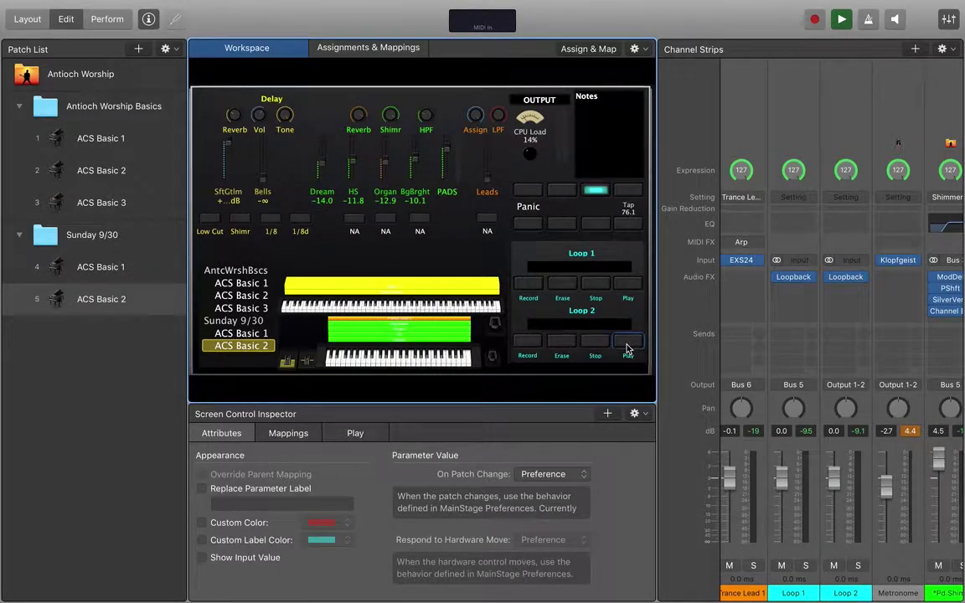
pyautogui.click(628, 347)
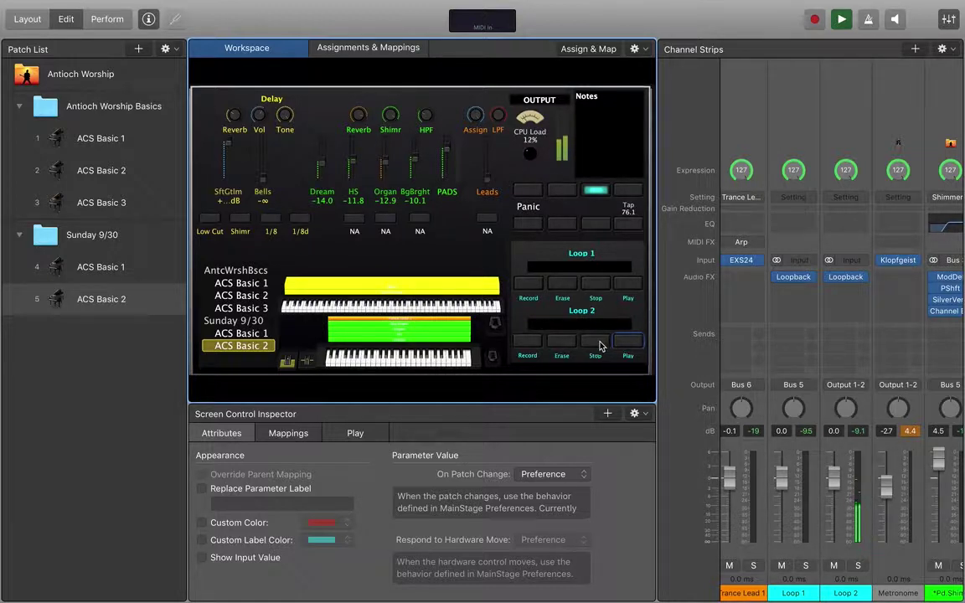
pyautogui.click(598, 342)
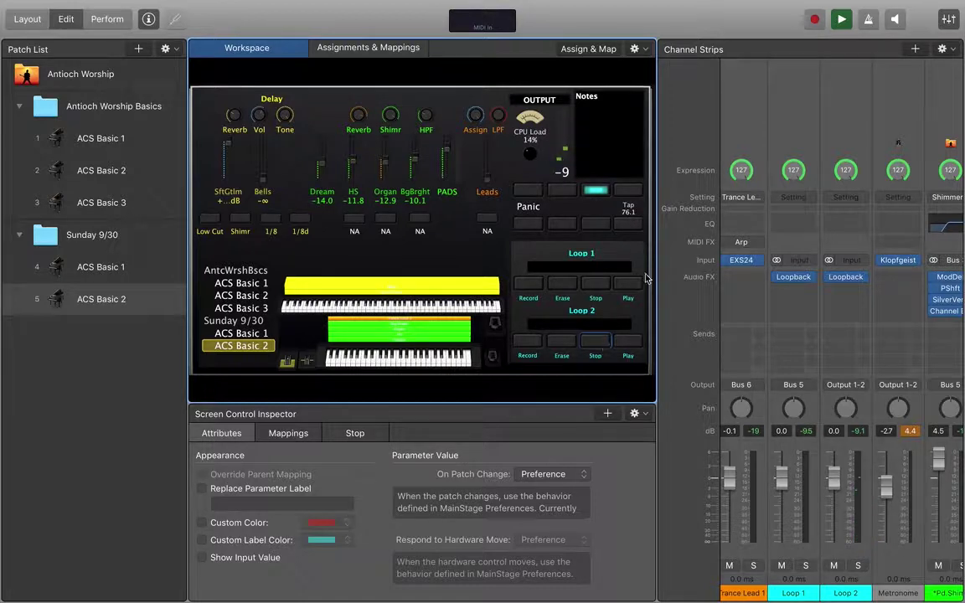
pyautogui.click(628, 198)
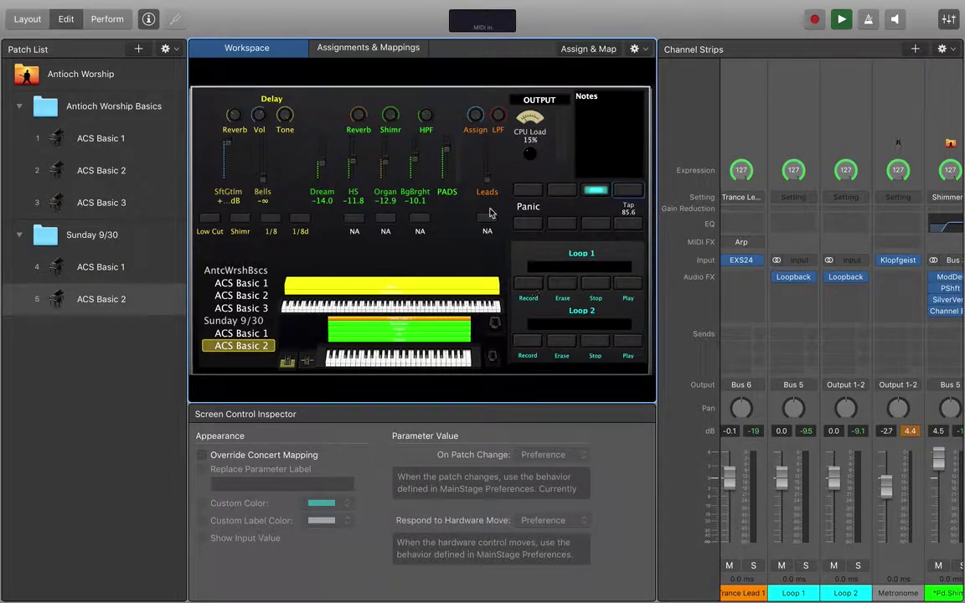
# - Set ACS Basic 2's Change Tempo to attribute to 86, then exit full screen to the desktop
pyautogui.click(77, 300)
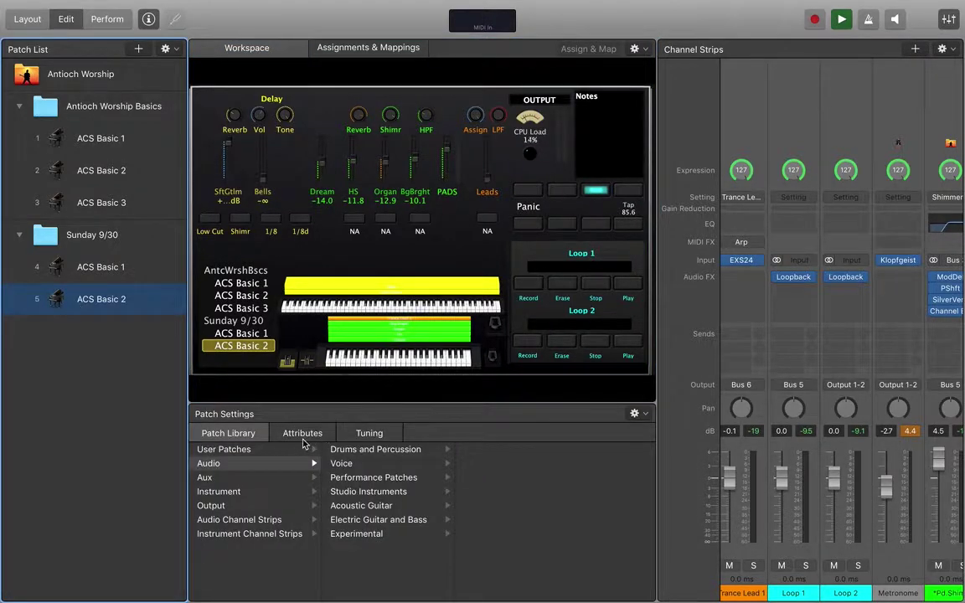
pyautogui.click(303, 442)
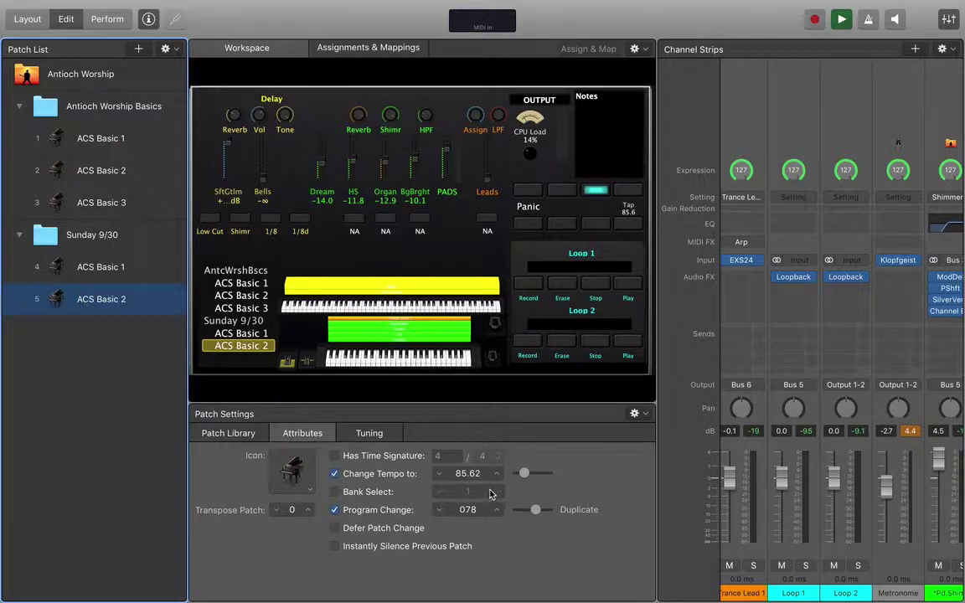
pyautogui.click(466, 476)
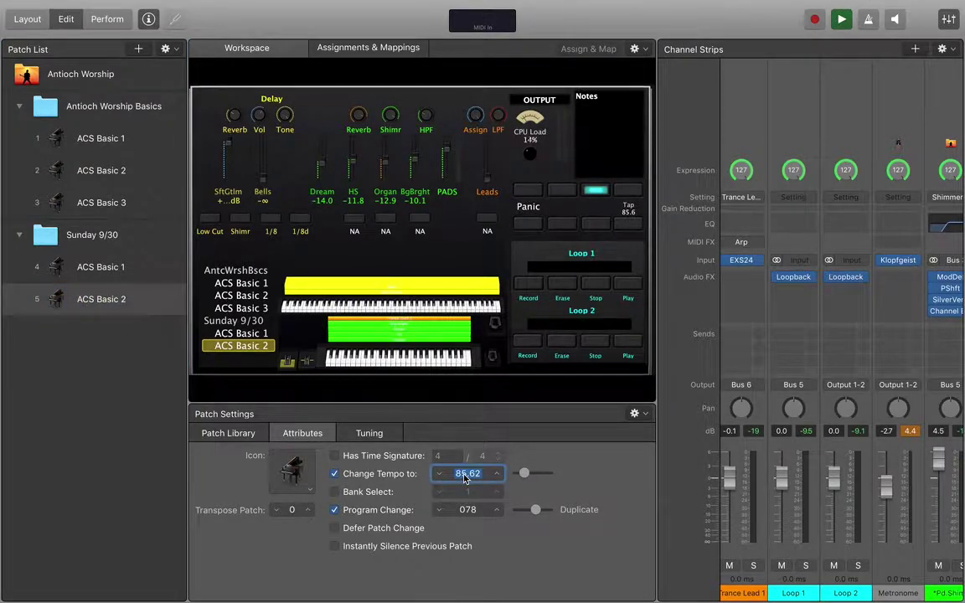
pyautogui.write('86')
pyautogui.press('Return')
pyautogui.hotkey('ctrl', 'Left')
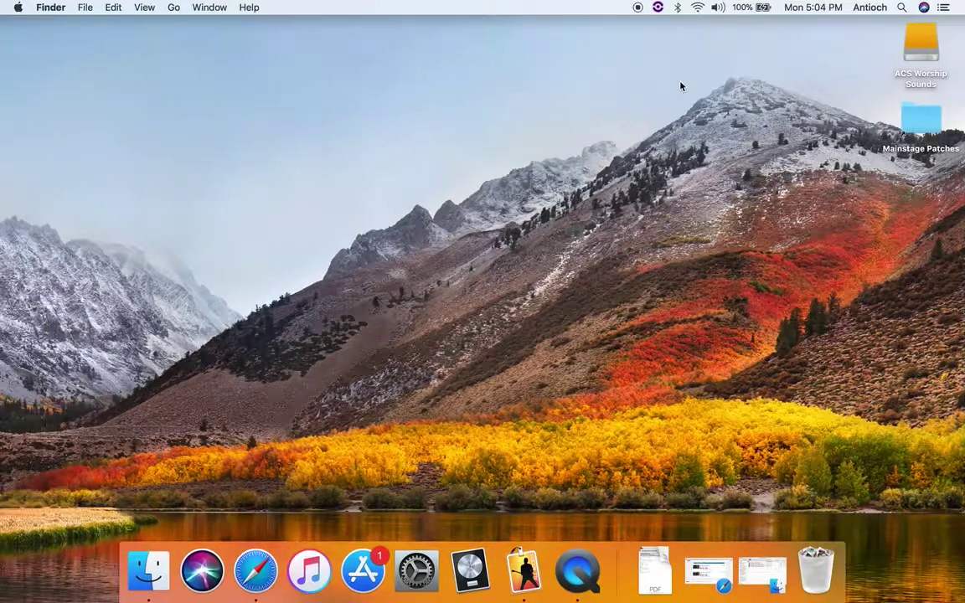